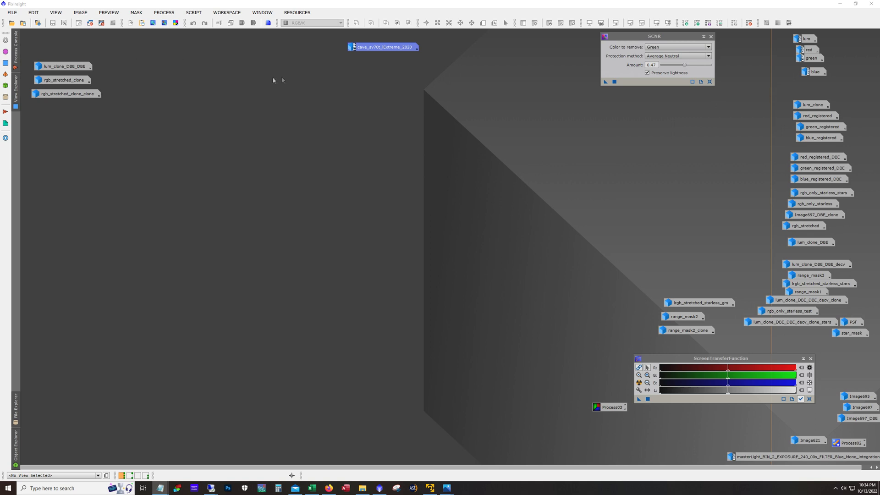
# - Restore the cave_sv70t_lExtreme_2020 Cave Nebula image window from its workspace icon
pyautogui.doubleClick(399, 47)
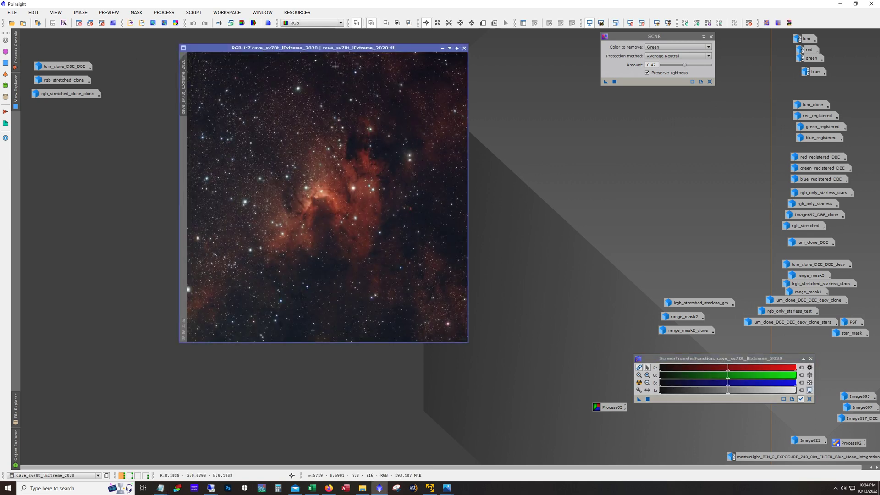
# - Move the Cave Nebula image window slightly to the left
pyautogui.moveTo(336, 48); pyautogui.dragTo(320, 46)
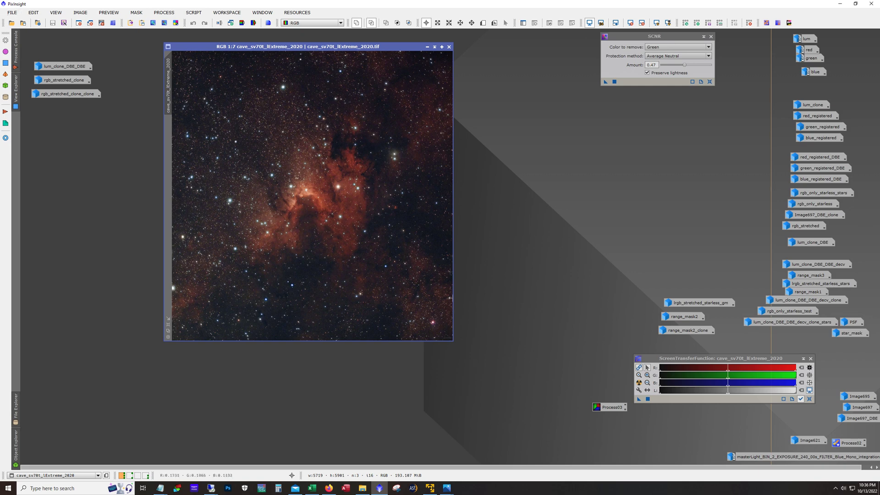
# - Iconize the Cave Nebula image, move its icon to the right column, and open the lum master
pyautogui.click(431, 46)
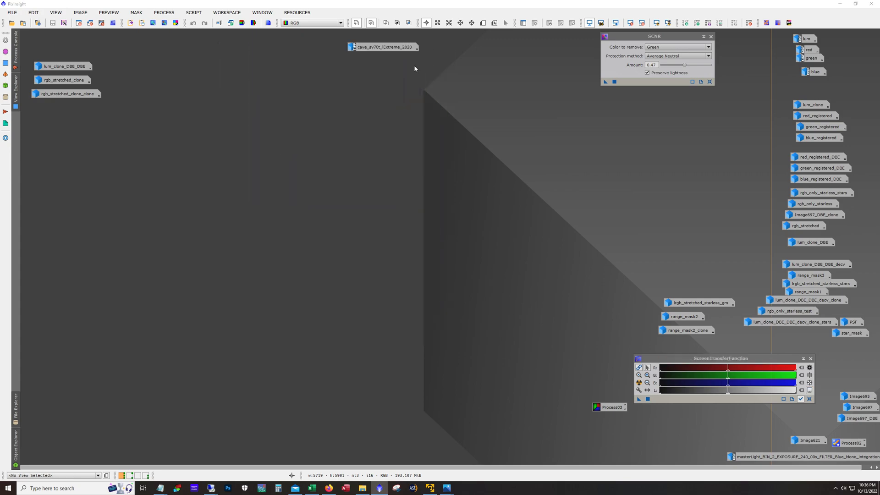
pyautogui.moveTo(400, 48); pyautogui.dragTo(807, 92)
pyautogui.doubleClick(807, 39)
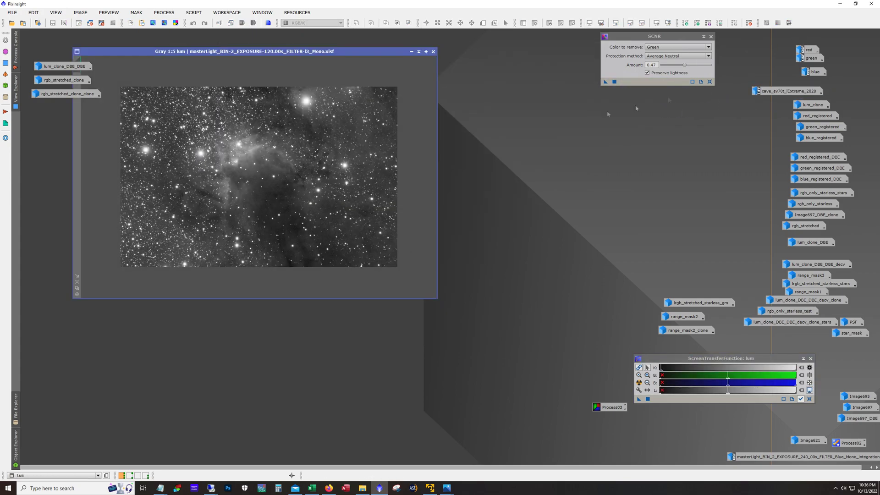
pyautogui.moveTo(304, 54); pyautogui.dragTo(358, 52)
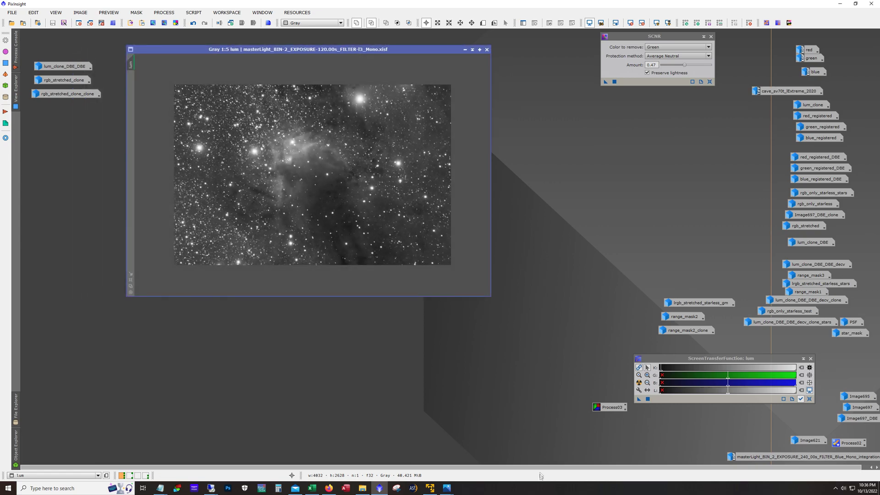
# - Reopen the Cave Nebula image zoomed in for comparison, then iconize it again
pyautogui.doubleClick(779, 91)
pyautogui.scroll(5, 435, 214)
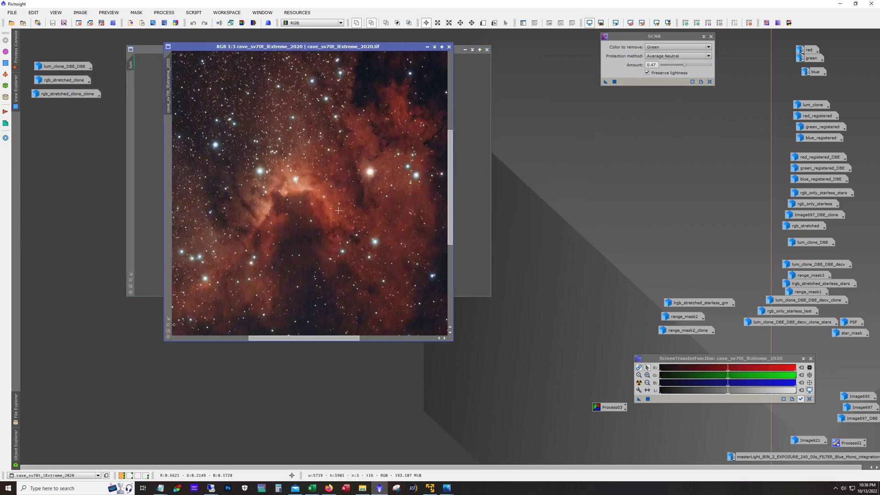
pyautogui.moveTo(450, 188); pyautogui.dragTo(451, 198)
pyautogui.moveTo(325, 342); pyautogui.dragTo(318, 339)
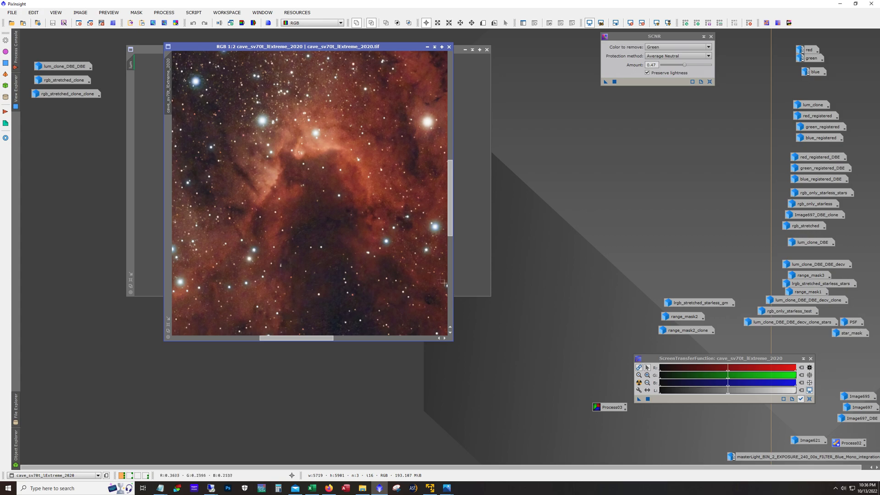
pyautogui.click(427, 47)
pyautogui.scroll(4, 410, 206)
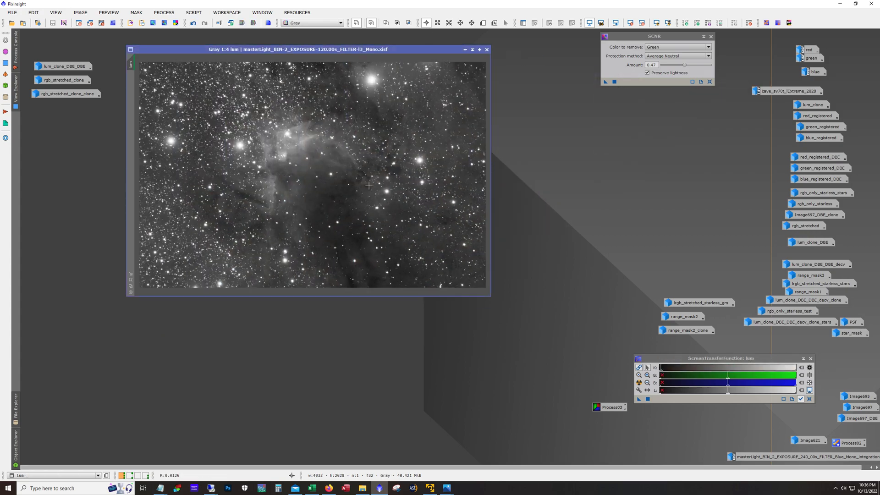
pyautogui.scroll(-3, 368, 185)
# - Open the red, green and blue masters, then minimize them and the lum window
pyautogui.doubleClick(809, 51)
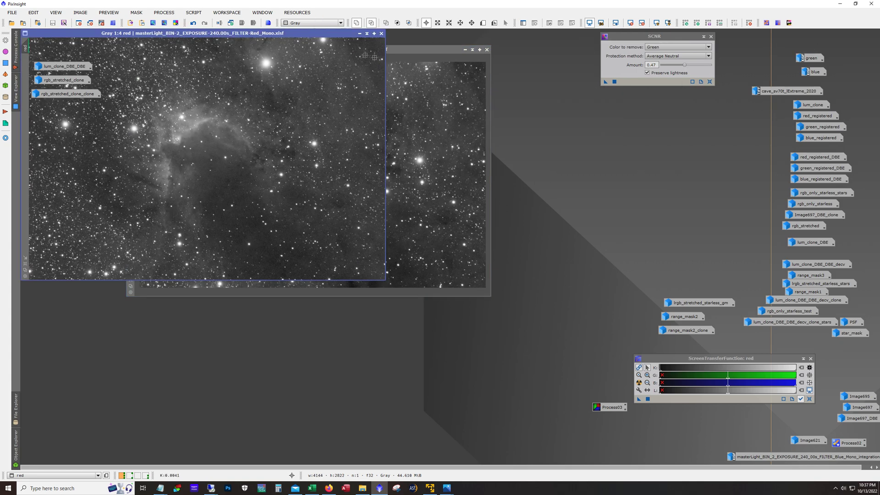
pyautogui.doubleClick(806, 59)
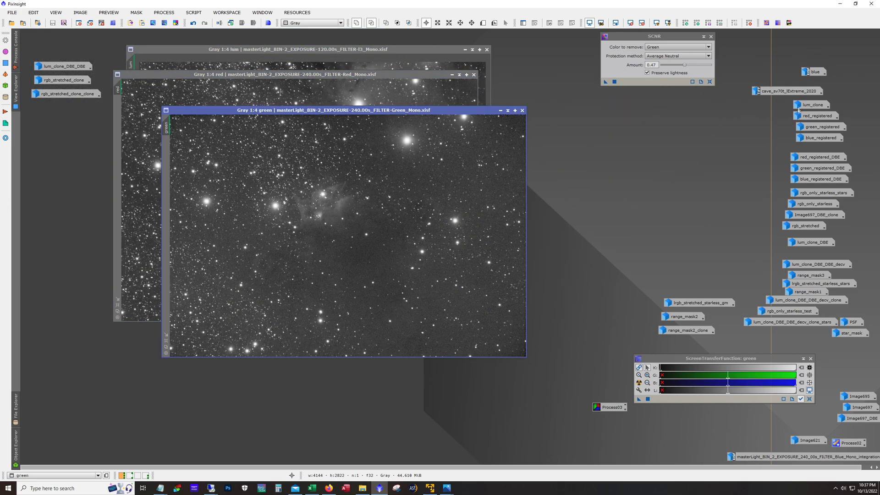
pyautogui.doubleClick(809, 72)
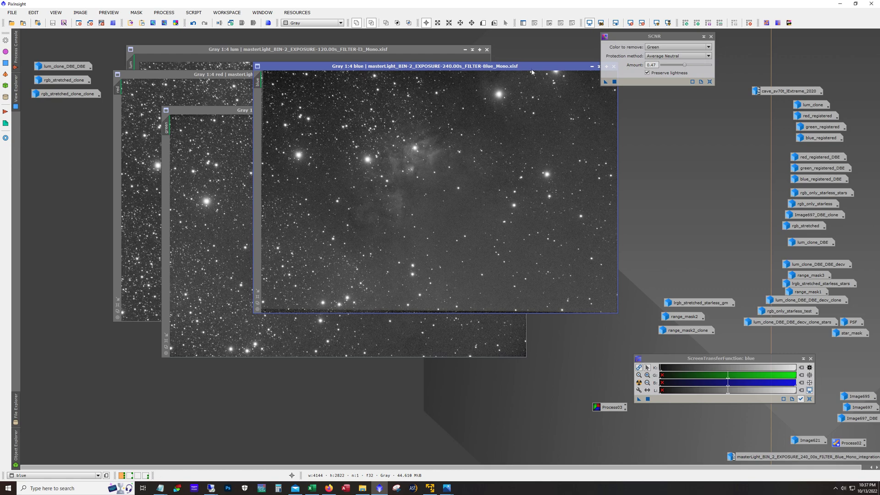
pyautogui.click(591, 66)
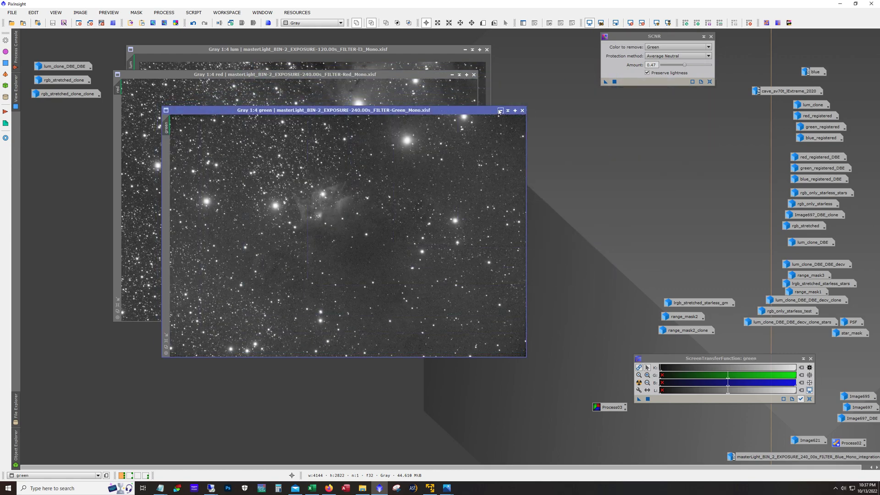
pyautogui.click(500, 111)
pyautogui.click(452, 75)
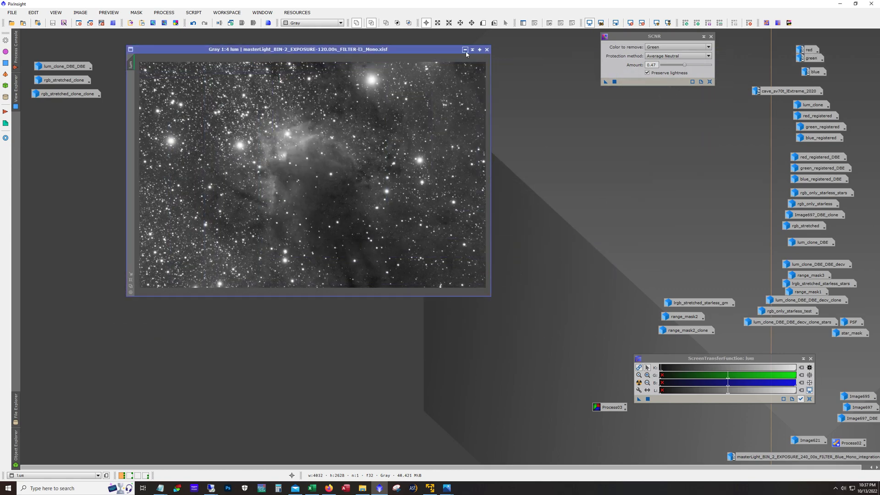
pyautogui.click(465, 51)
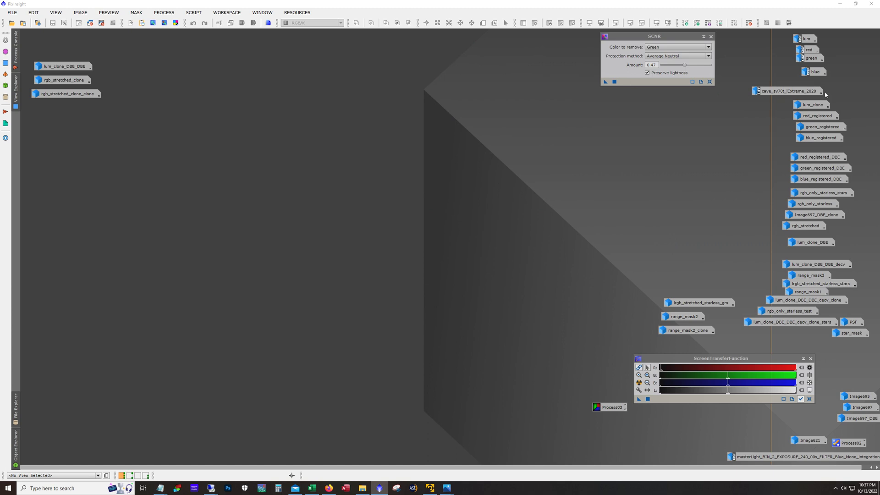
pyautogui.moveTo(847, 99); pyautogui.dragTo(778, 143)
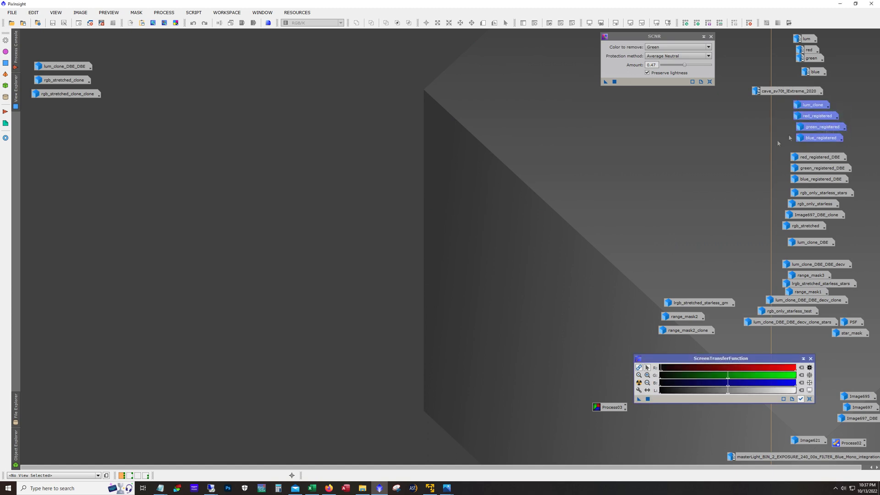
pyautogui.click(748, 139)
pyautogui.moveTo(844, 144); pyautogui.dragTo(793, 100)
pyautogui.click(709, 126)
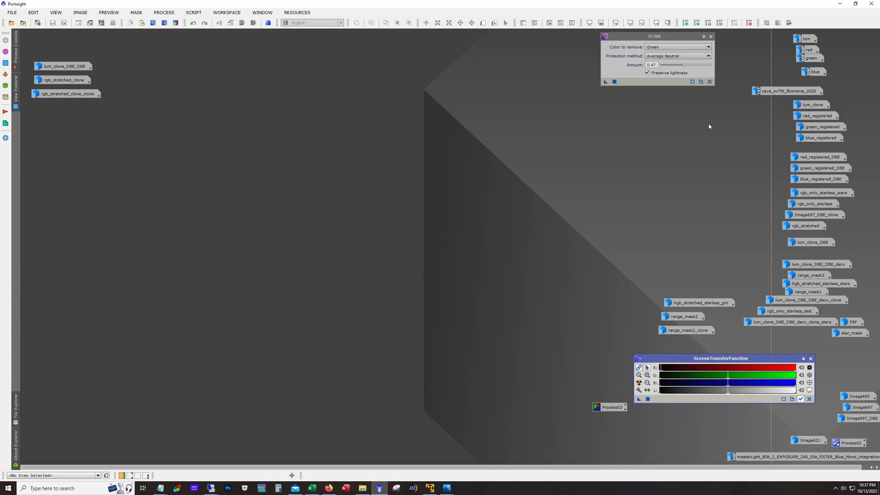
pyautogui.doubleClick(814, 159)
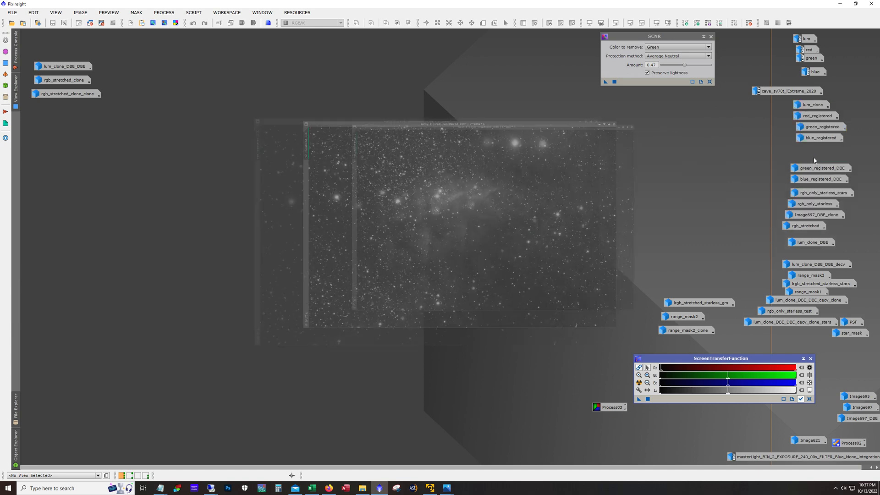
pyautogui.doubleClick(812, 168)
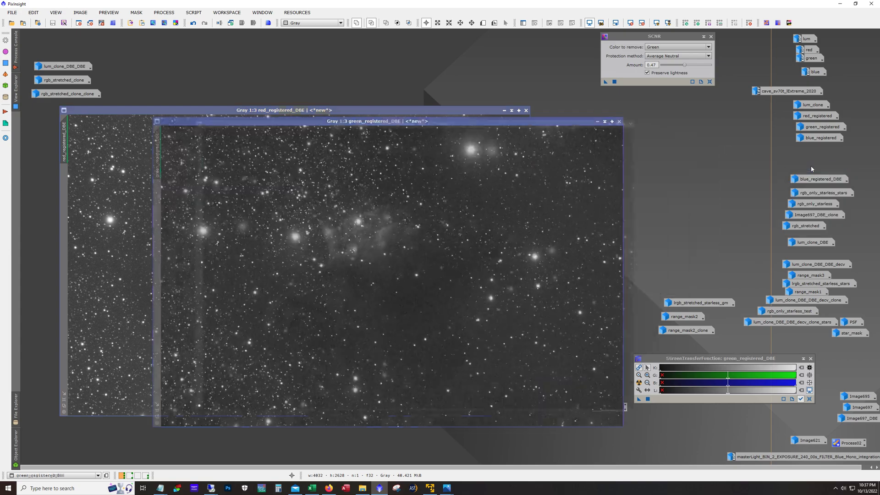
pyautogui.doubleClick(818, 179)
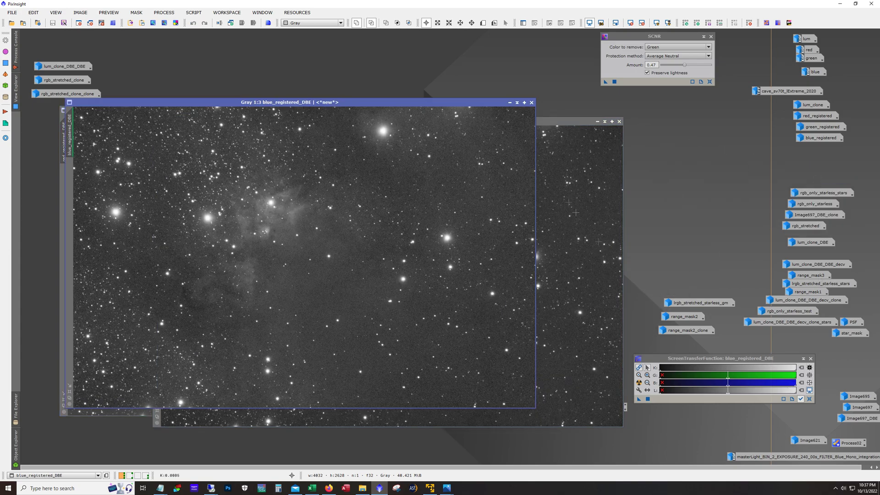
pyautogui.click(510, 102)
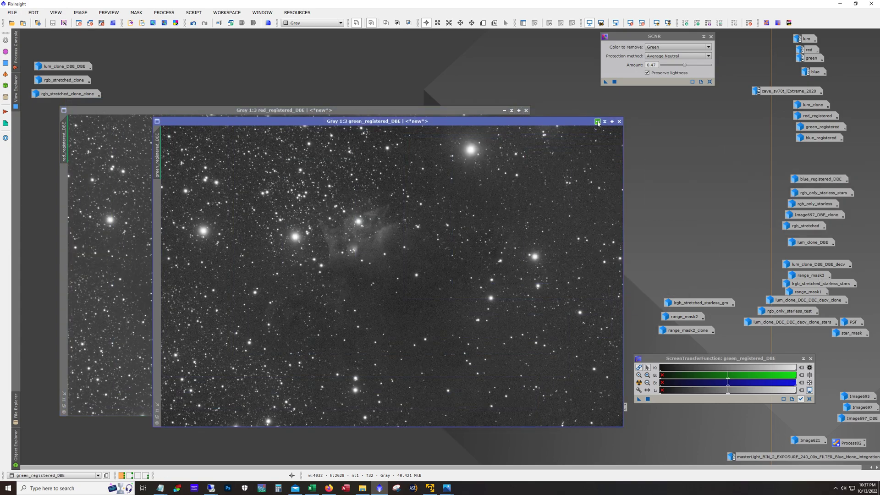
pyautogui.click(597, 122)
pyautogui.click(503, 110)
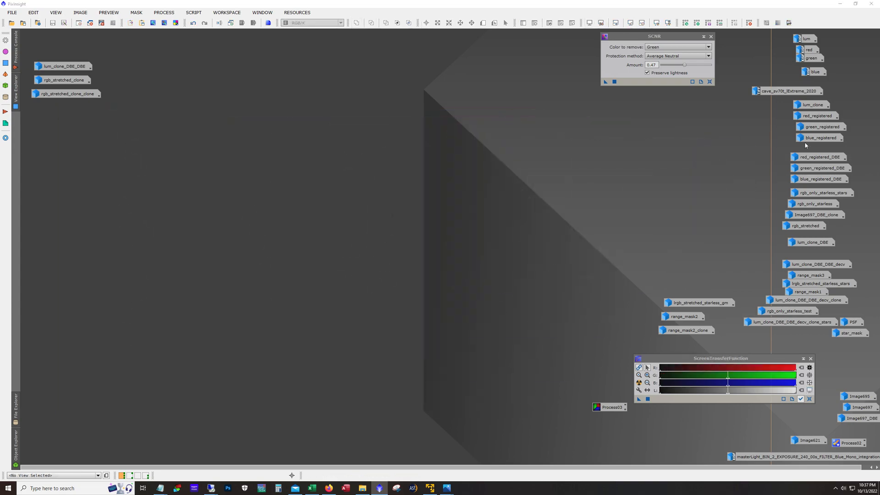
pyautogui.doubleClick(820, 193)
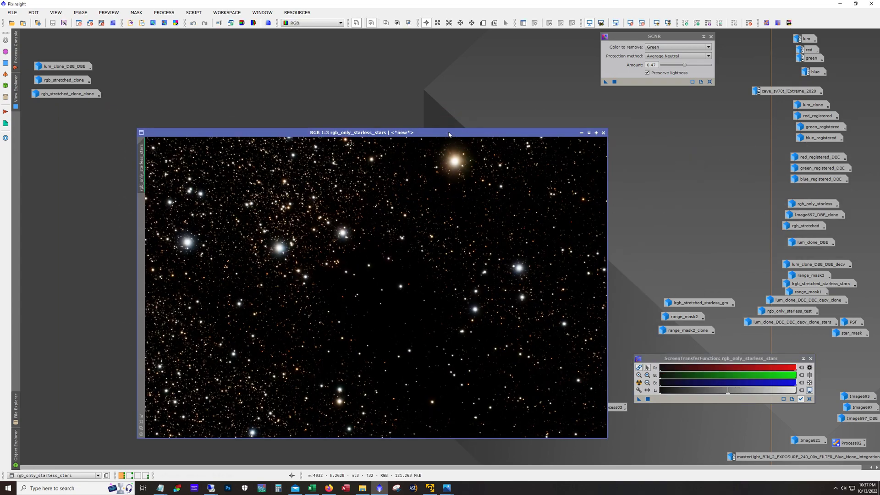
pyautogui.moveTo(448, 134); pyautogui.dragTo(437, 89)
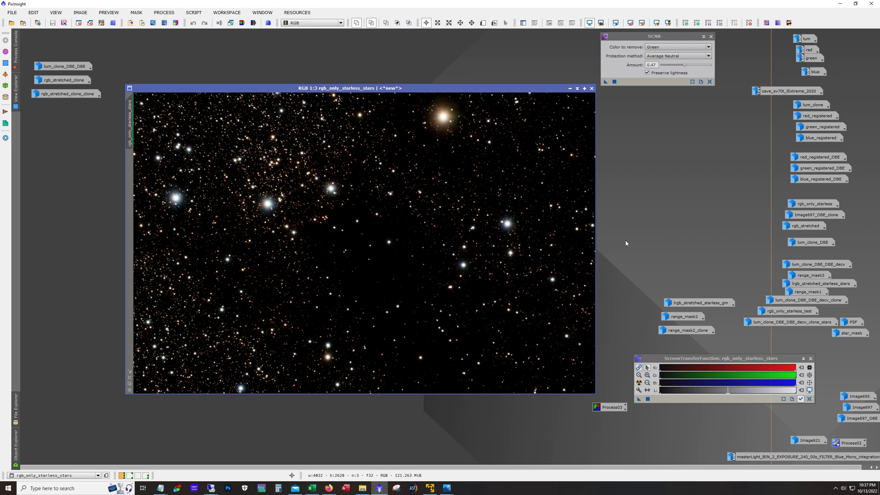
pyautogui.click(570, 88)
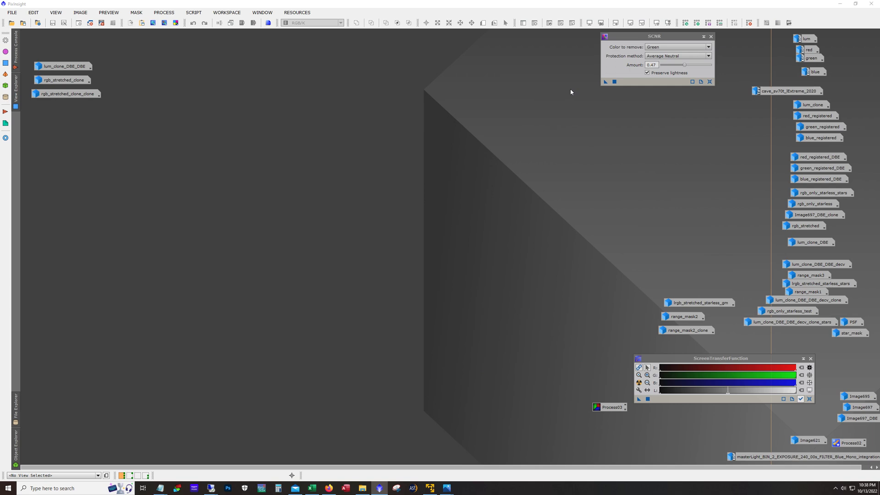
pyautogui.doubleClick(795, 204)
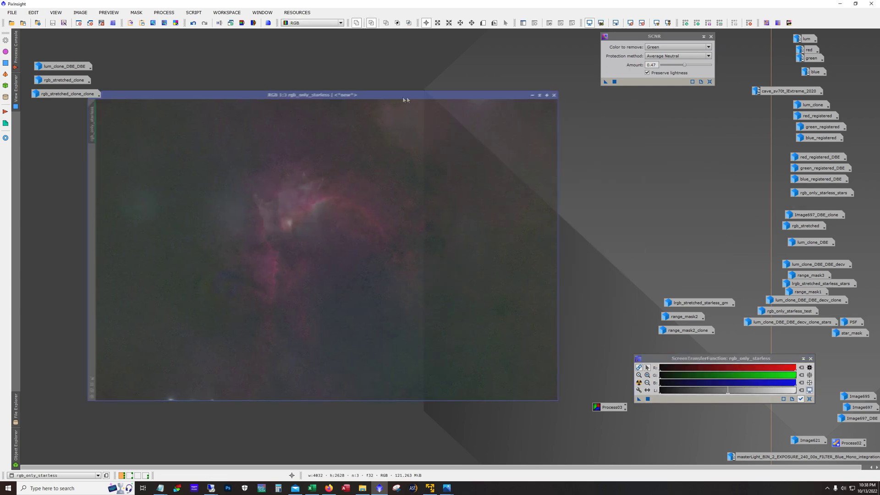
pyautogui.moveTo(403, 95); pyautogui.dragTo(436, 92)
pyautogui.hotkey('ctrl', 'F12')
pyautogui.hotkey('ctrl', 'F12')
pyautogui.hotkey('ctrl', 'F12')
pyautogui.hotkey('ctrl', 'F12')
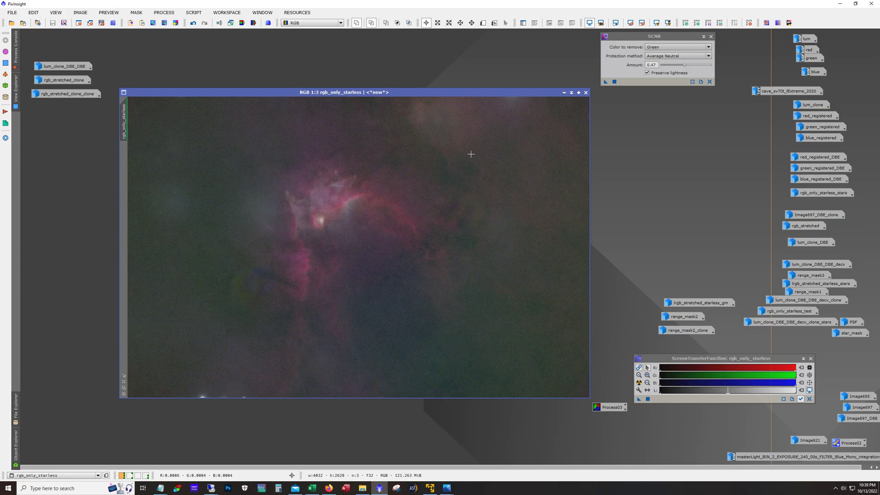
pyautogui.click(563, 93)
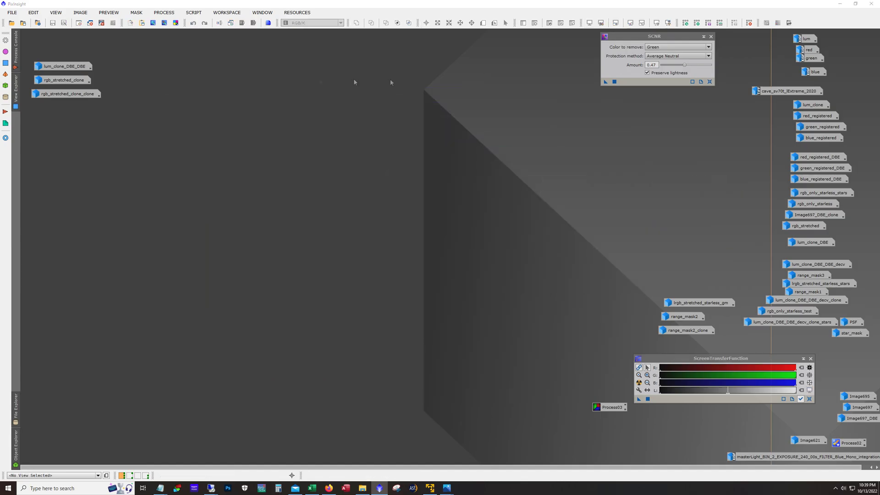
# - Open lum_clone_DBE_DBE and zoom in on the luminance detail
pyautogui.click(63, 69)
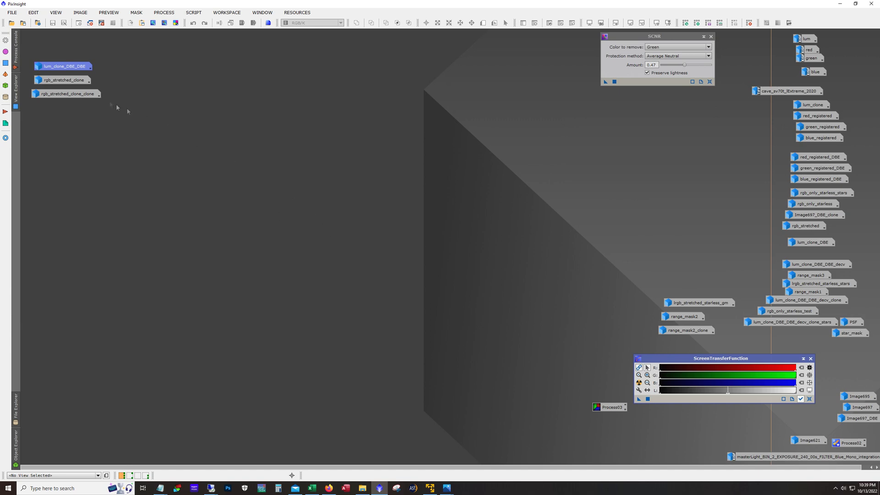
pyautogui.doubleClick(70, 66)
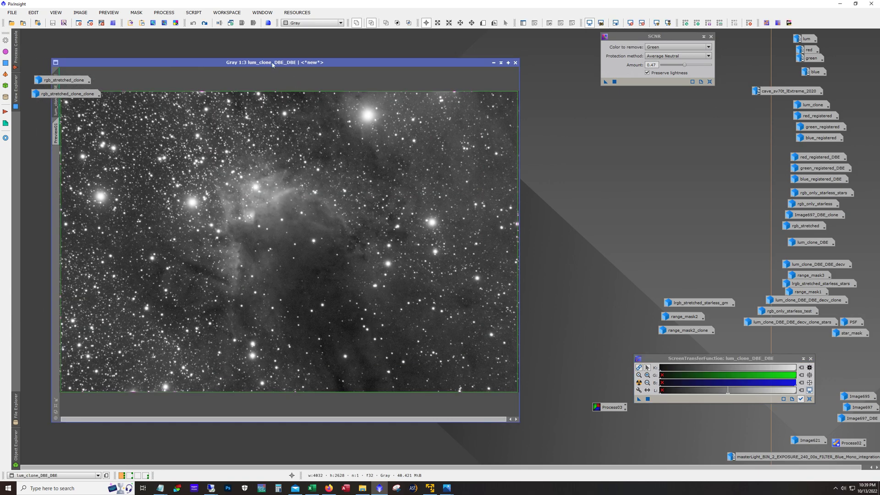
pyautogui.moveTo(274, 62); pyautogui.dragTo(304, 56)
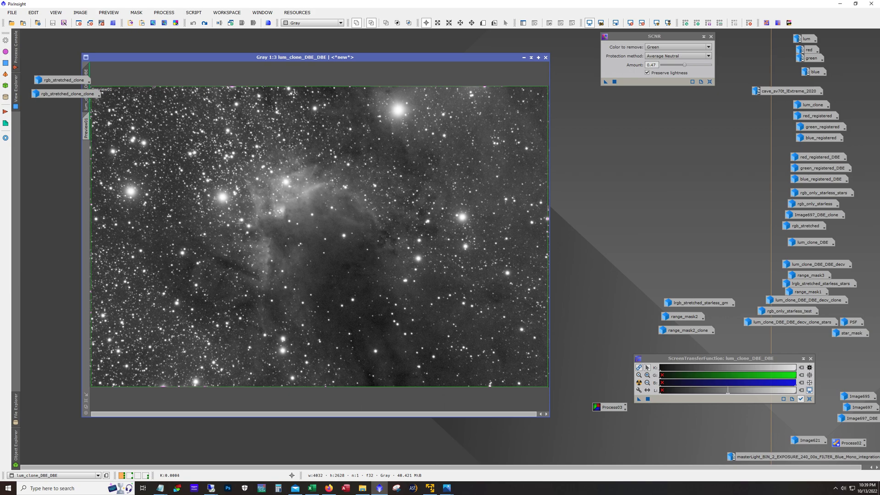
pyautogui.scroll(2, 278, 164)
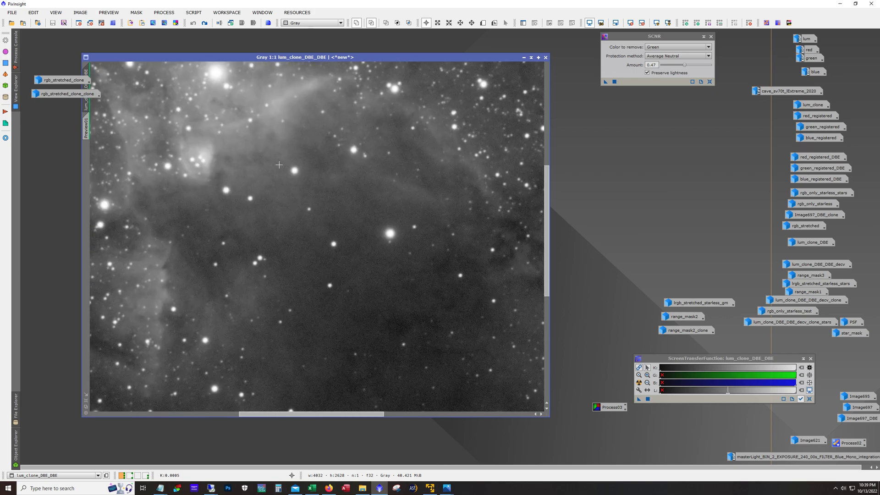
pyautogui.moveTo(546, 238); pyautogui.dragTo(536, 205)
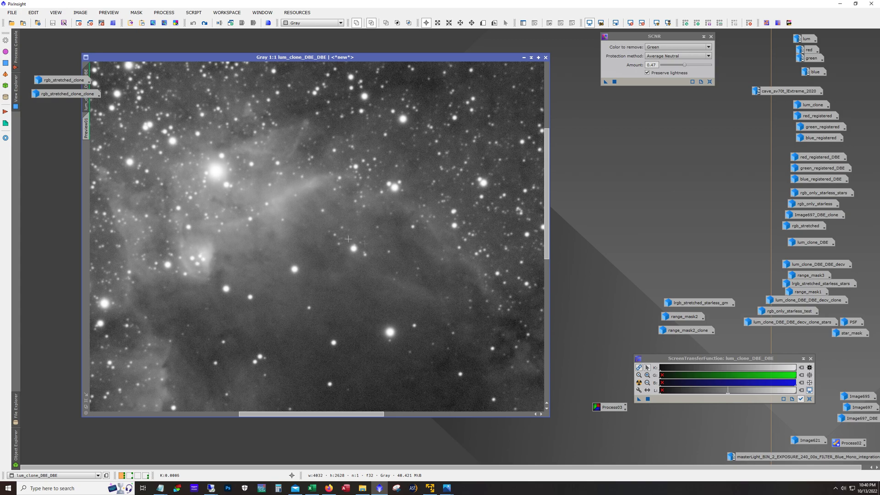
# - Compare the last processing step via Undo/Redo, keep it applied, and iconize the image
pyautogui.click(205, 24)
pyautogui.click(193, 23)
pyautogui.click(204, 24)
pyautogui.click(193, 24)
pyautogui.click(204, 23)
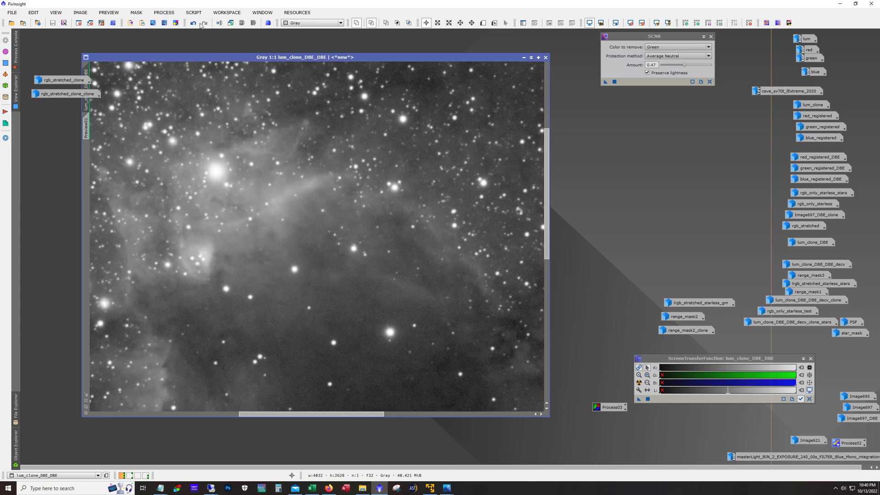
pyautogui.click(193, 23)
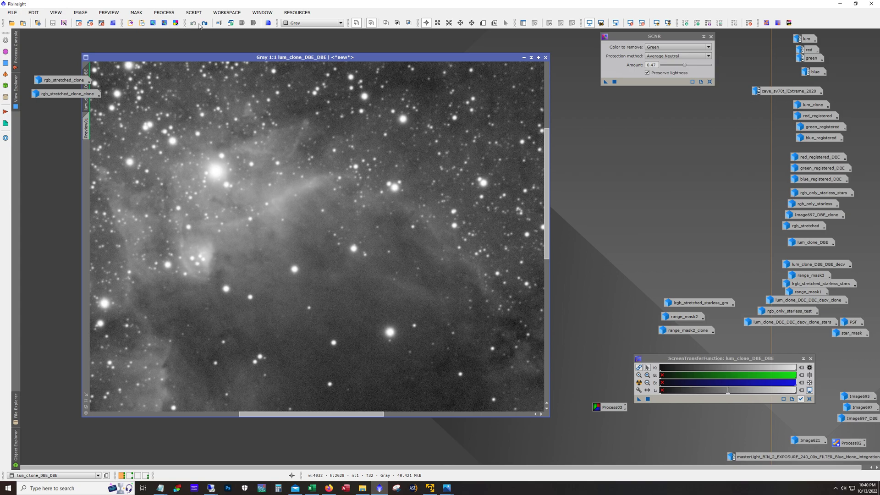
pyautogui.click(204, 23)
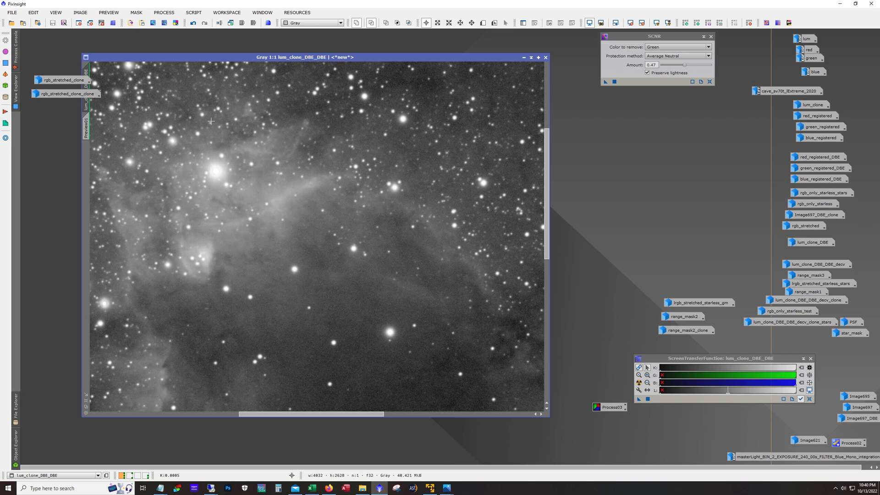
pyautogui.hotkey('ctrl', 'm')
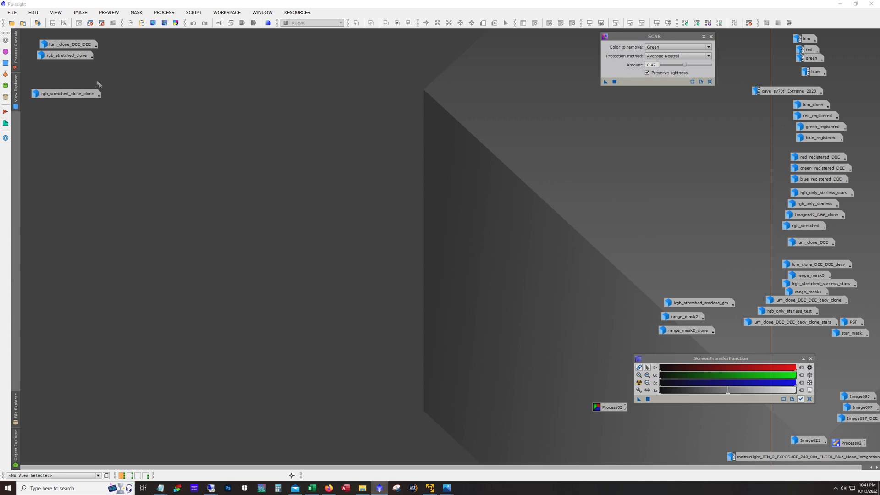
# - Open rgb_stretched_clone and reapply its smoothing step
pyautogui.doubleClick(74, 60)
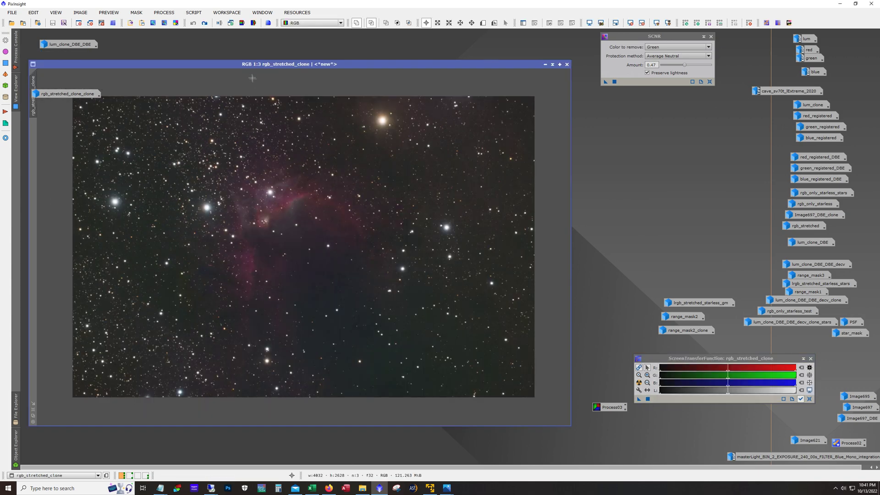
pyautogui.moveTo(243, 66); pyautogui.dragTo(259, 66)
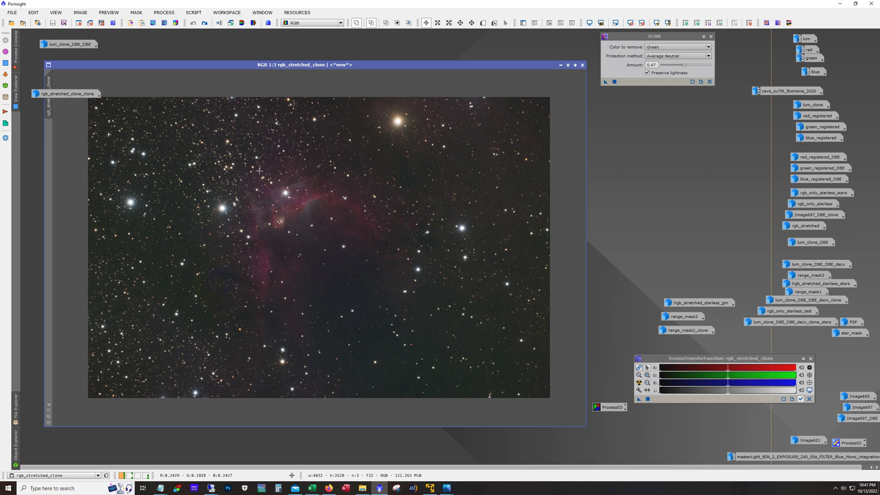
pyautogui.click(204, 22)
# - In MultiscaleMedianTransform, disable detail layers 1 through 4
pyautogui.click(163, 12)
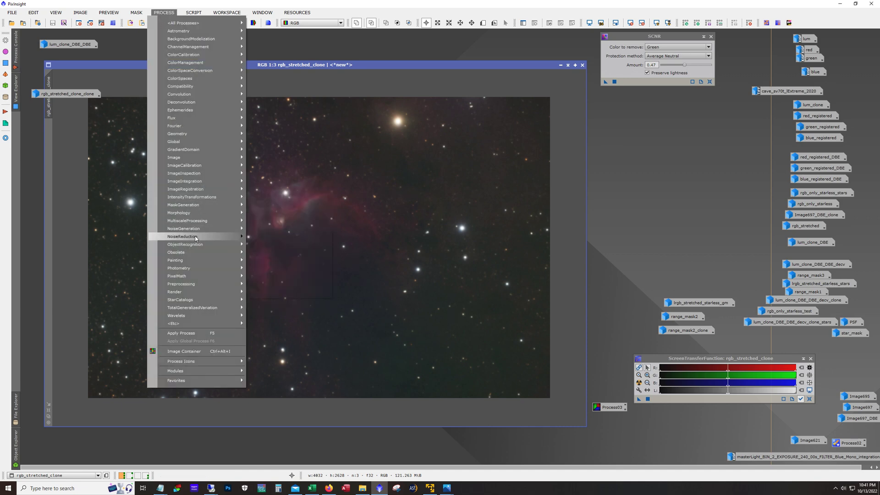
pyautogui.moveTo(196, 236)
pyautogui.click(297, 263)
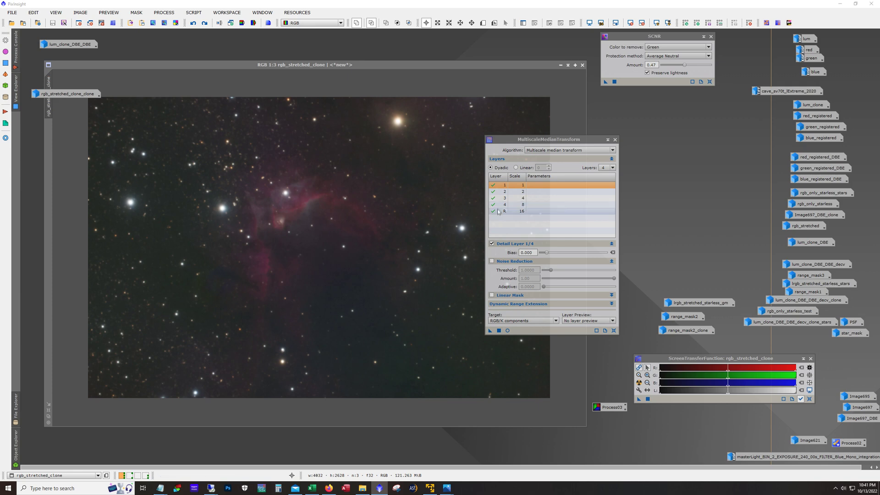
pyautogui.click(493, 191)
pyautogui.doubleClick(494, 185)
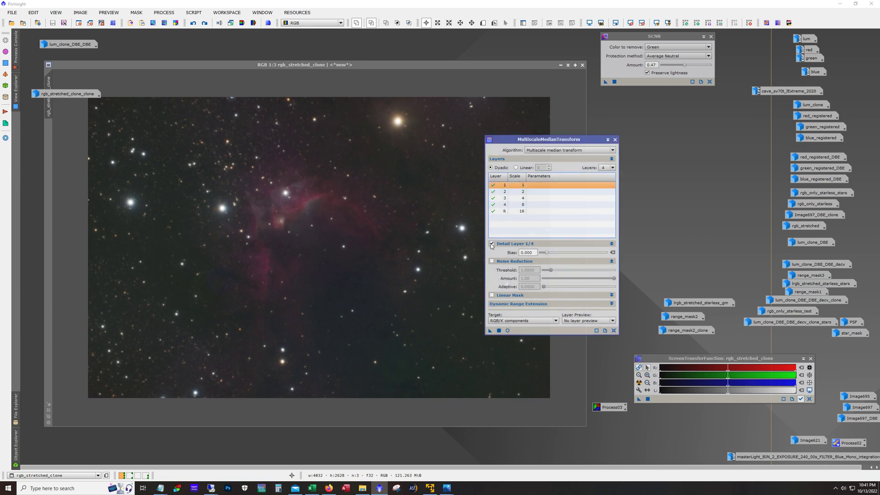
pyautogui.click(504, 192)
pyautogui.click(492, 244)
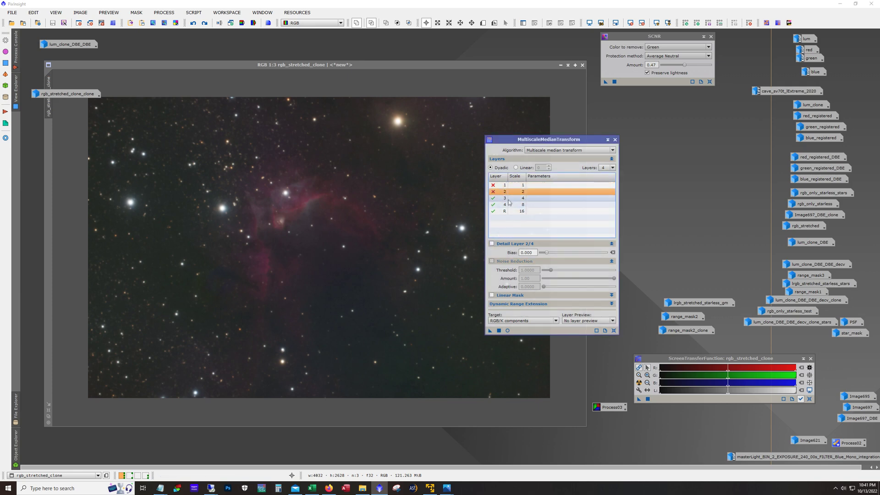
pyautogui.click(509, 198)
pyautogui.click(492, 244)
pyautogui.click(504, 204)
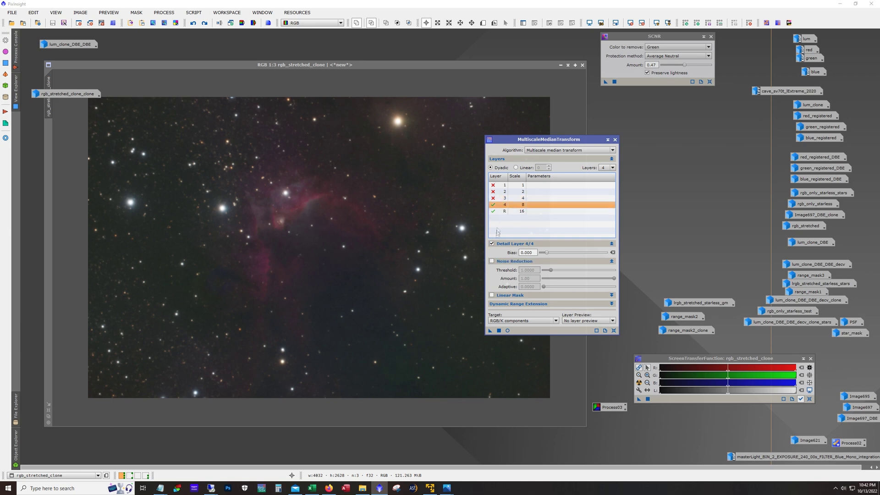
pyautogui.click(491, 243)
# - Compare with and without smoothing, close MultiscaleMedianTransform, and leave the smoothing undone
pyautogui.click(193, 23)
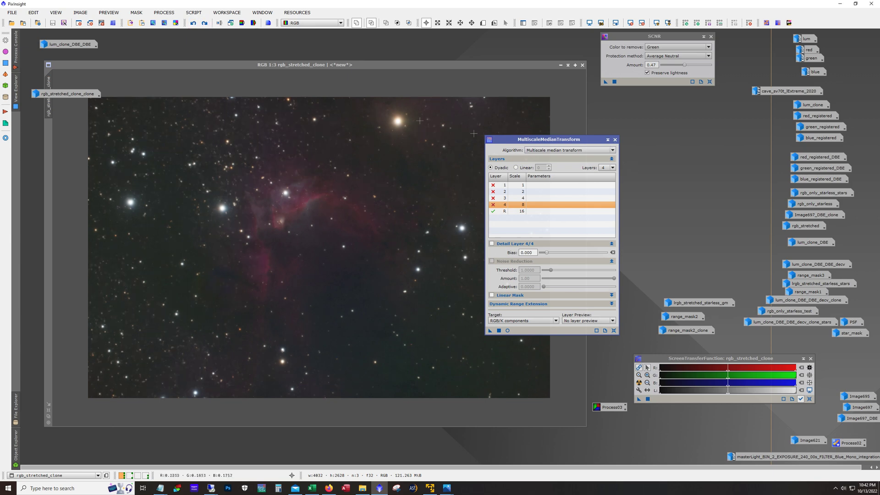
pyautogui.click(194, 24)
pyautogui.click(204, 23)
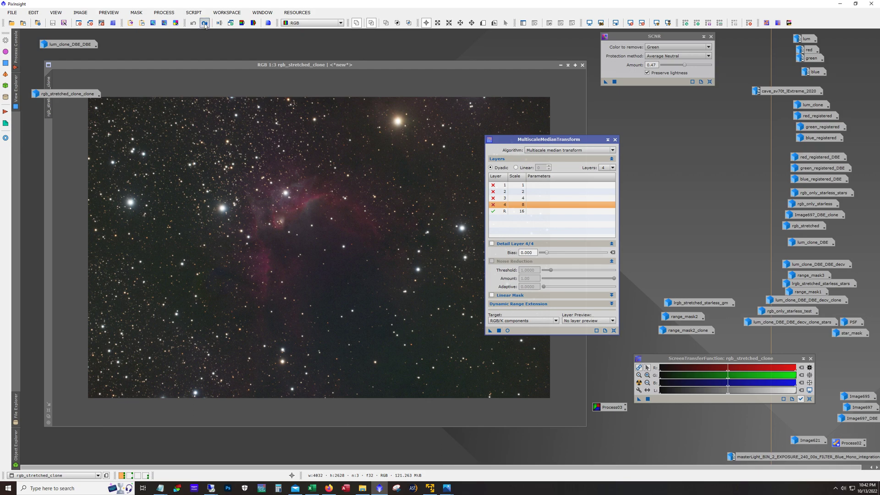
pyautogui.click(615, 139)
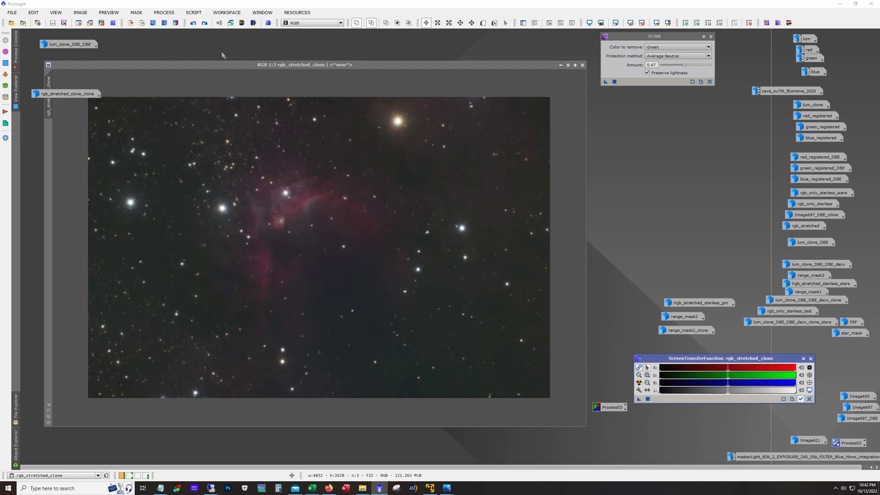
pyautogui.click(204, 23)
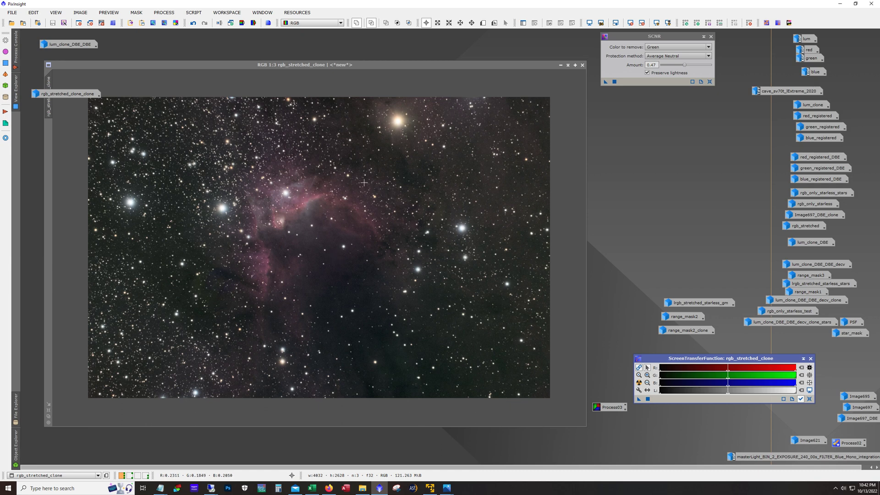
# - Iconize rgb_stretched_clone and open rgb_stretched_clone_clone
pyautogui.click(560, 64)
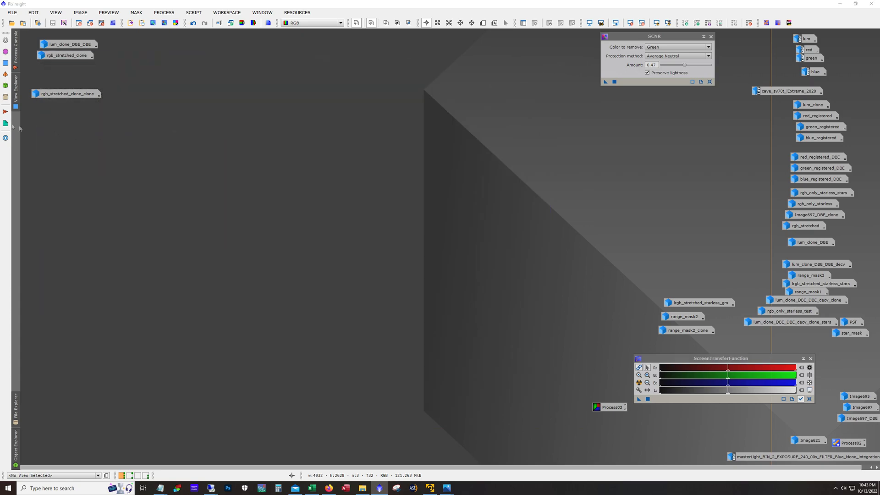
pyautogui.doubleClick(48, 95)
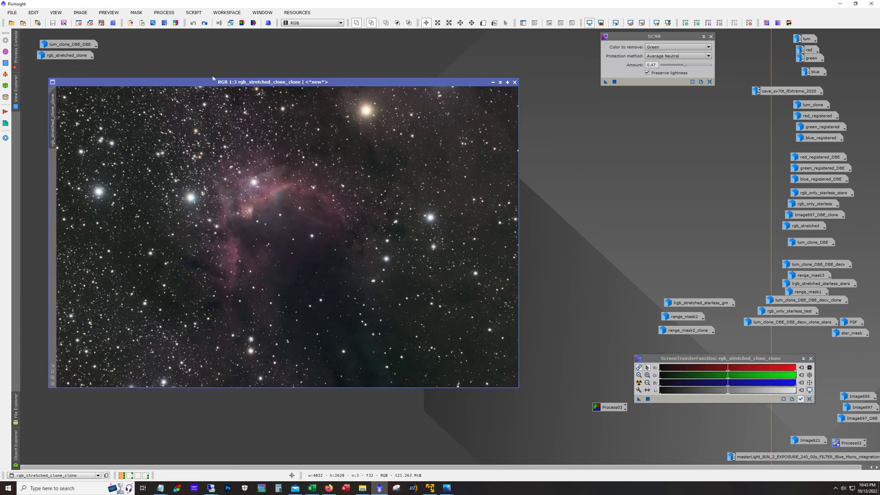
pyautogui.moveTo(222, 86); pyautogui.dragTo(221, 78)
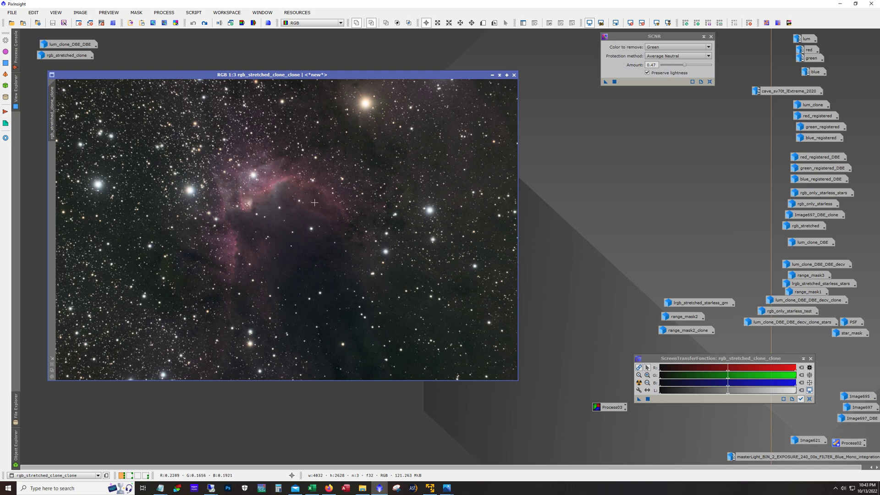
# - Step through history to lrgb_stretched_starless with stars removed and the mask reapplied
pyautogui.click(205, 23)
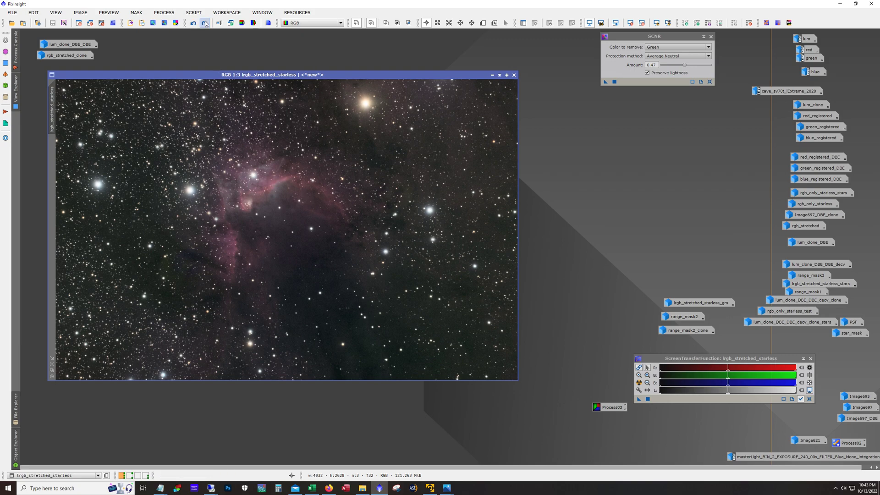
pyautogui.click(205, 22)
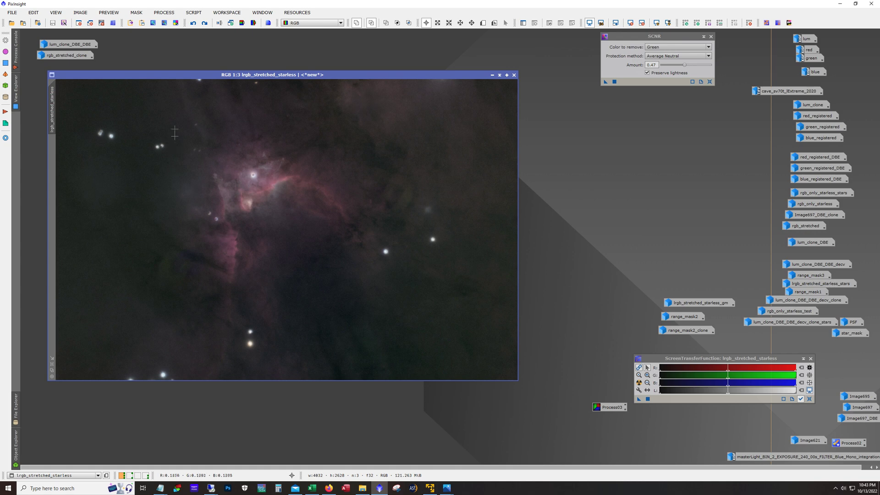
pyautogui.click(204, 24)
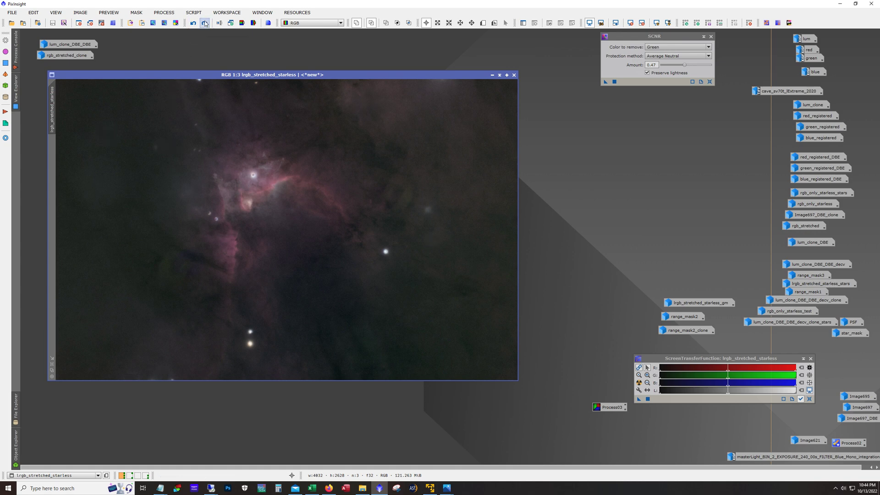
pyautogui.click(205, 23)
pyautogui.click(204, 24)
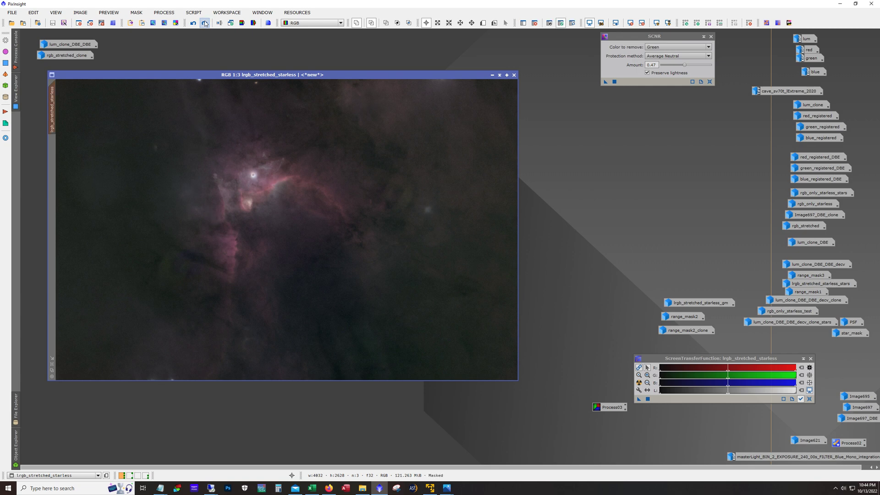
pyautogui.click(204, 24)
# - Inspect the mask, redo one step, and zoom in on the nebula
pyautogui.click(571, 23)
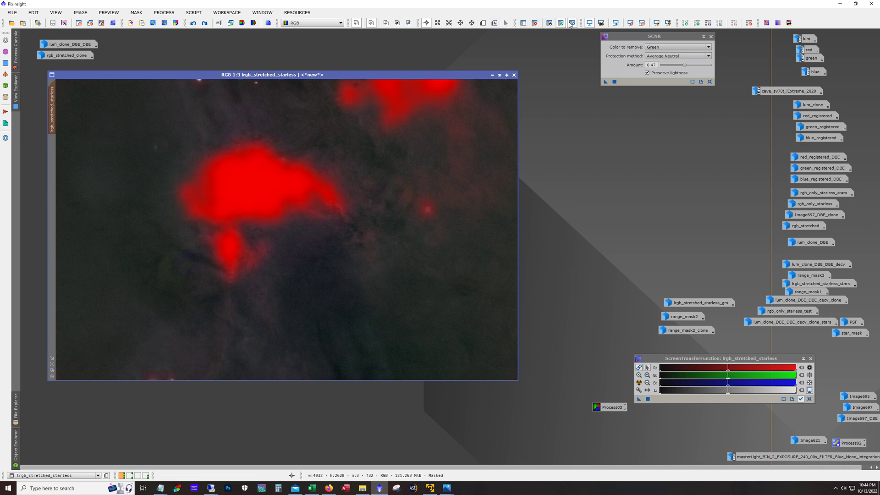
pyautogui.click(570, 23)
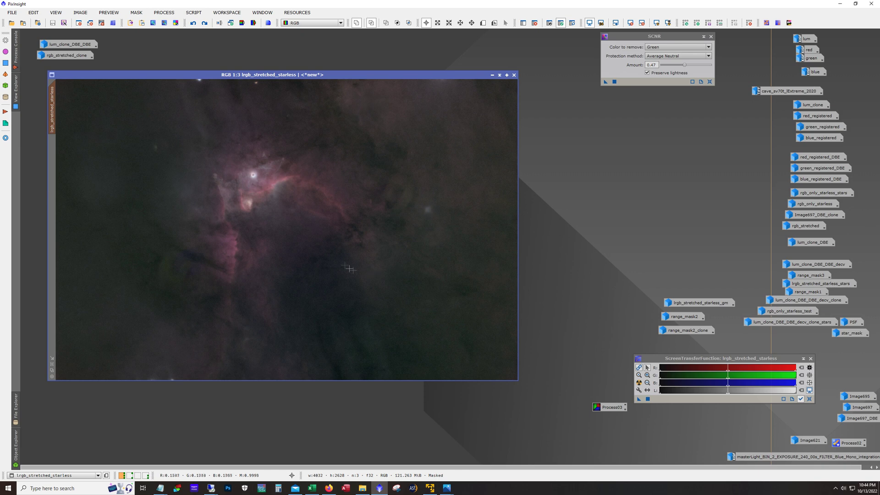
pyautogui.click(203, 23)
pyautogui.scroll(2, 252, 170)
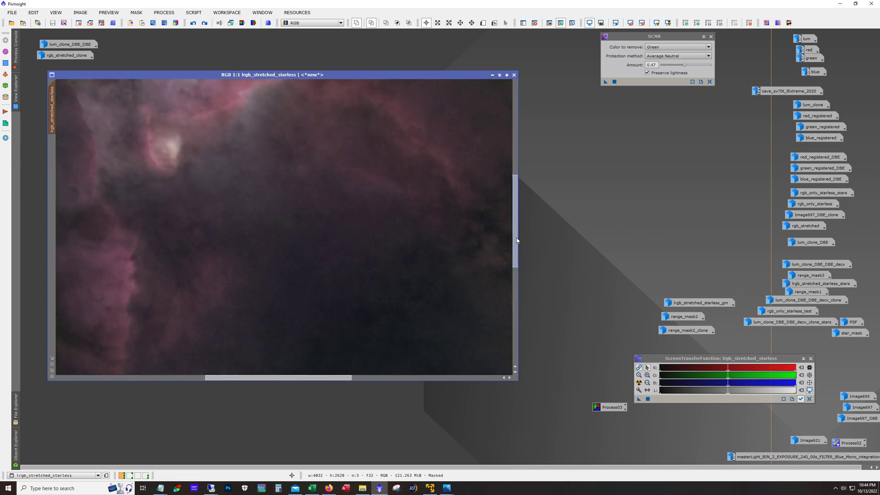
pyautogui.moveTo(514, 227); pyautogui.dragTo(509, 188)
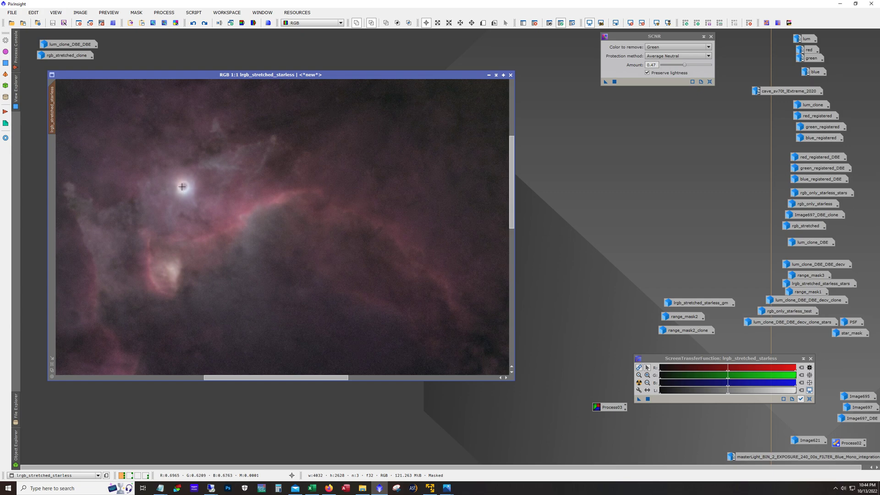
pyautogui.scroll(2, 198, 183)
pyautogui.scroll(-4, 198, 183)
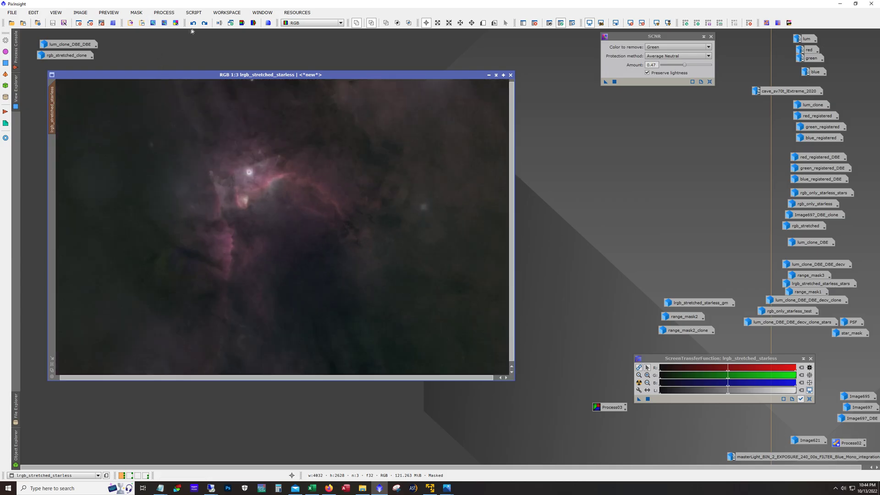
# - Compare the colour correction, enlarge the window, and redo the SCNR green removal
pyautogui.click(205, 23)
pyautogui.click(204, 23)
pyautogui.click(204, 23)
pyautogui.moveTo(514, 381); pyautogui.dragTo(560, 412)
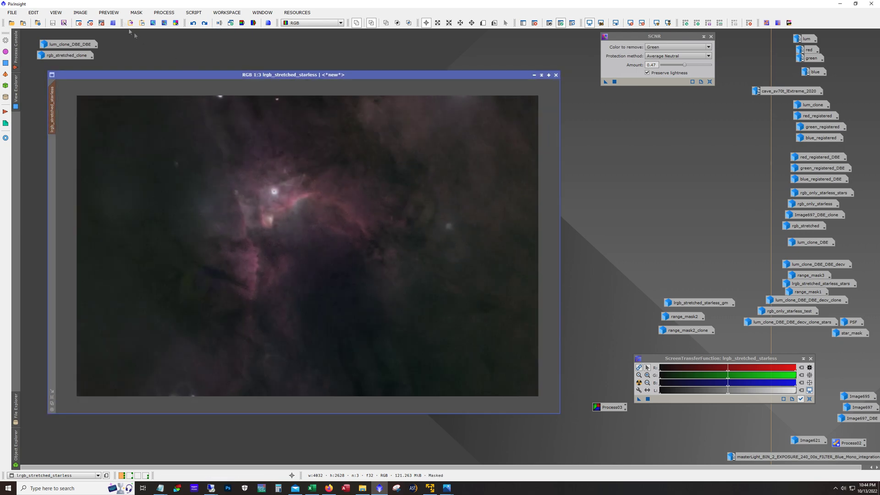
pyautogui.click(572, 23)
pyautogui.click(572, 24)
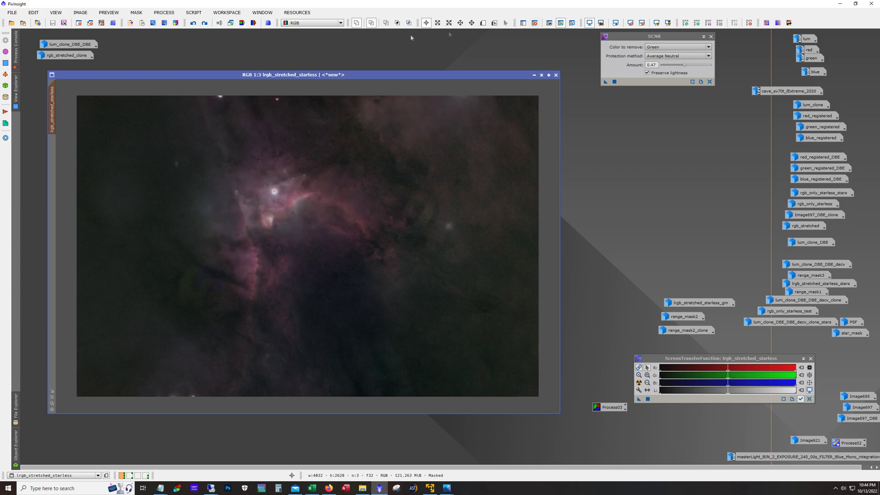
pyautogui.click(204, 23)
# - Toggle the mask overlay on and off to inspect it, leaving it hidden
pyautogui.click(572, 23)
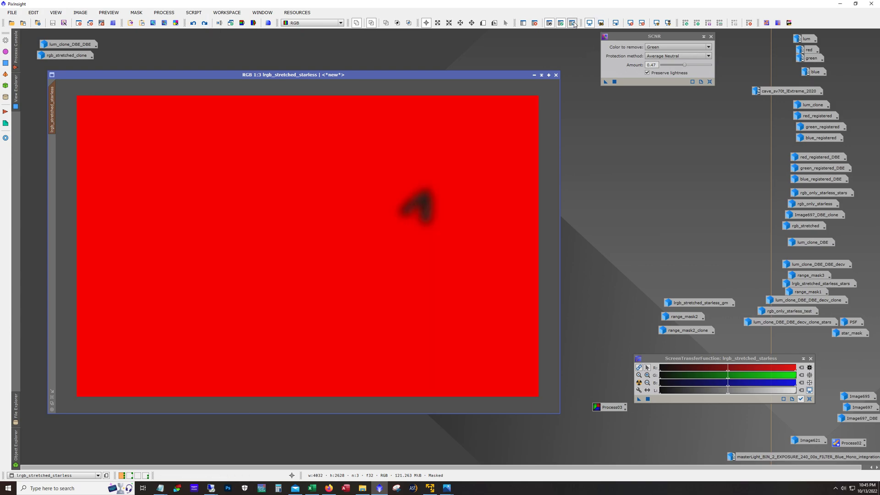
pyautogui.click(572, 23)
pyautogui.click(573, 23)
pyautogui.click(572, 23)
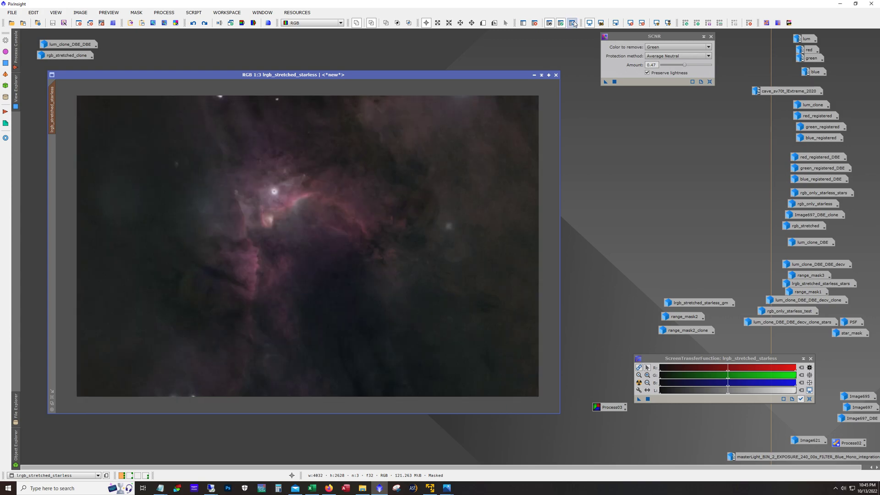
pyautogui.click(572, 23)
pyautogui.click(572, 23)
# - Redo the remaining processing steps through to the mask removal
pyautogui.click(204, 24)
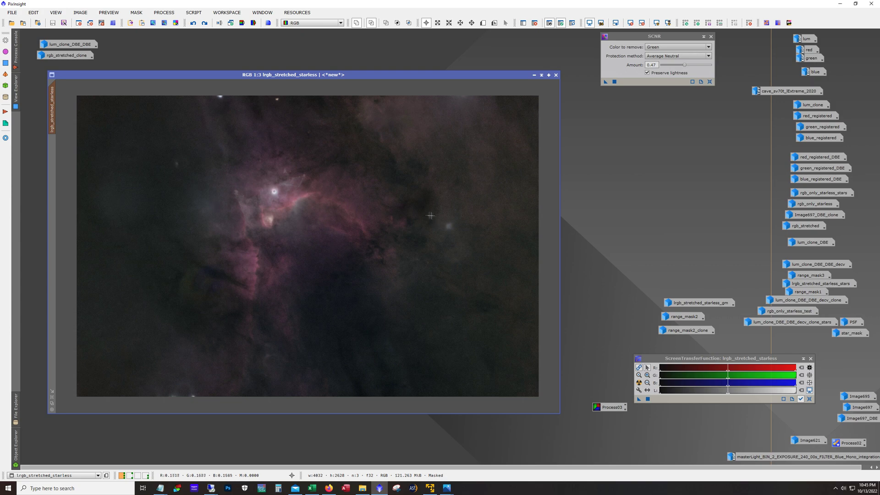
pyautogui.click(204, 24)
pyautogui.click(205, 24)
pyautogui.click(204, 24)
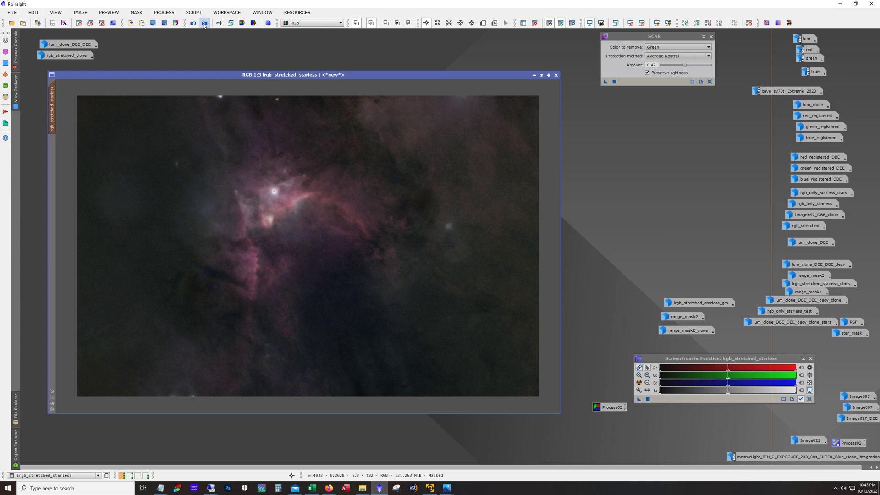
pyautogui.click(204, 23)
pyautogui.click(204, 24)
pyautogui.click(204, 24)
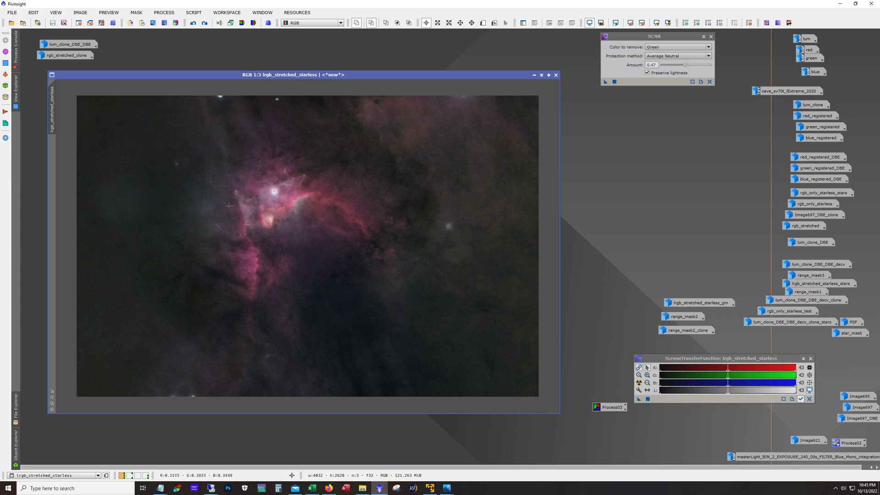
# - Redo the mask, UnsharpMask sharpening, mask inversion and mask/preview removal steps
pyautogui.click(205, 24)
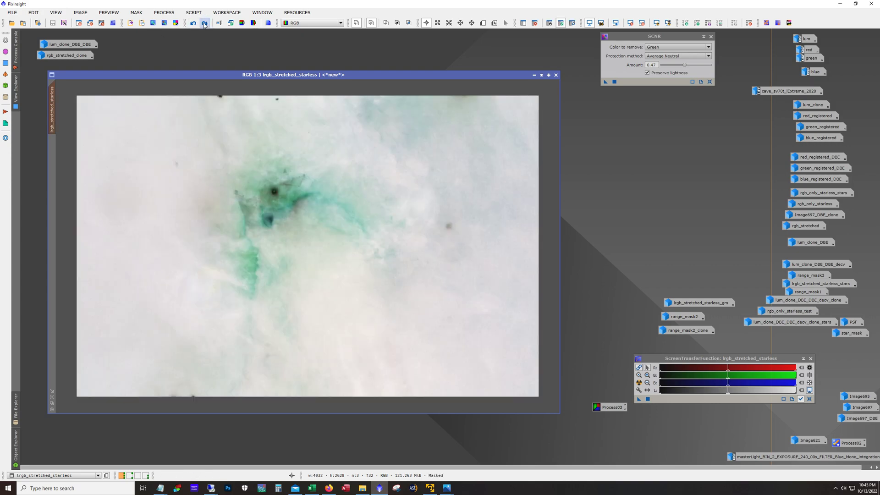
pyautogui.click(205, 24)
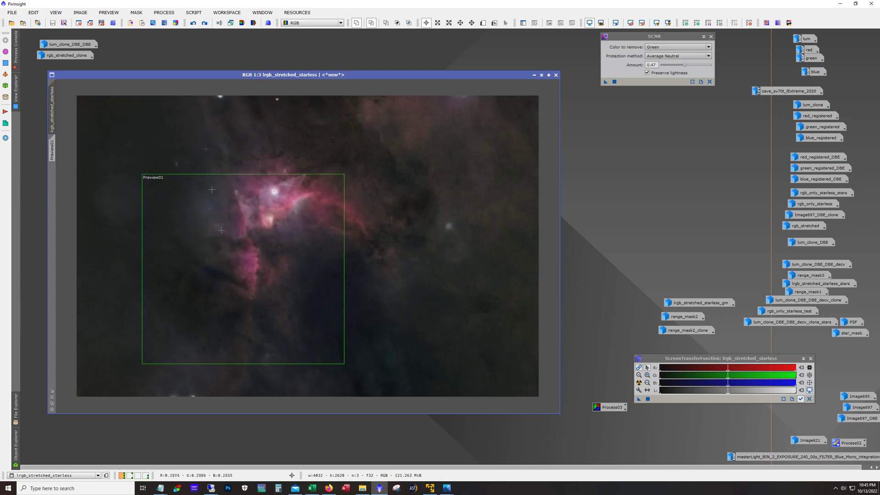
pyautogui.click(203, 23)
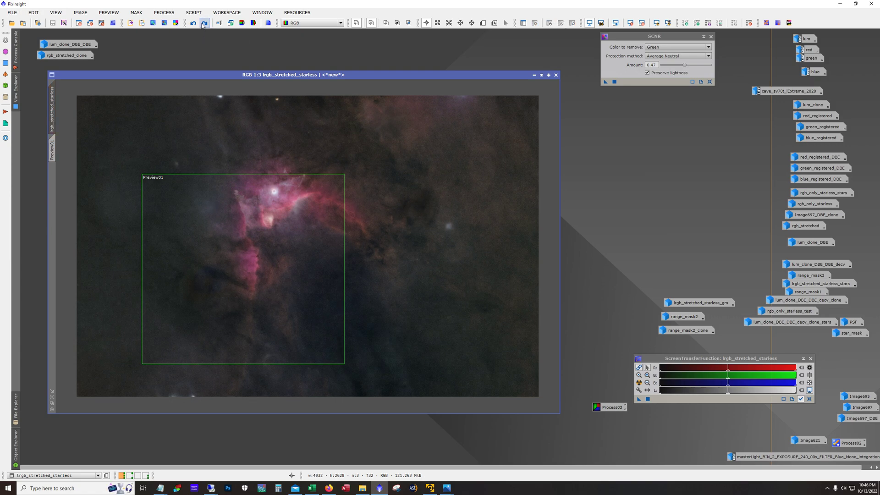
pyautogui.click(204, 23)
pyautogui.click(203, 24)
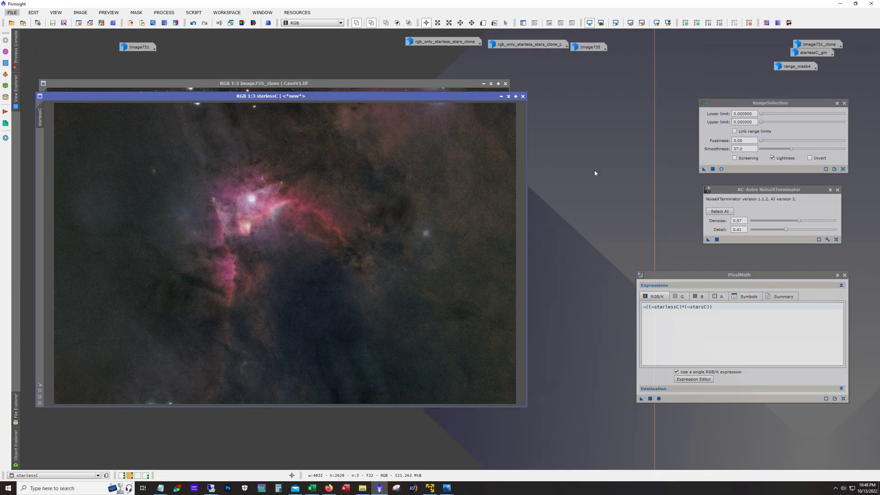
# - Open rgb_only_starless_stars_clone and redo its stretch and rename to starsC
pyautogui.moveTo(131, 478)
pyautogui.doubleClick(407, 41)
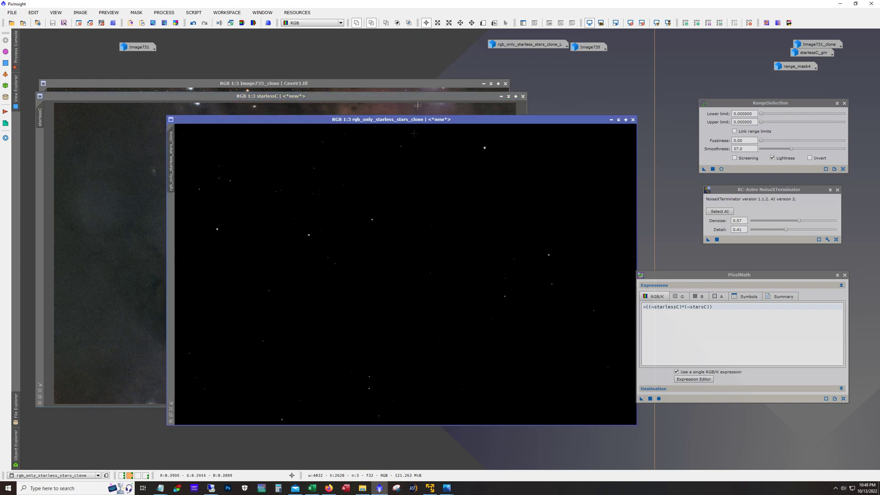
pyautogui.moveTo(413, 119); pyautogui.dragTo(344, 109)
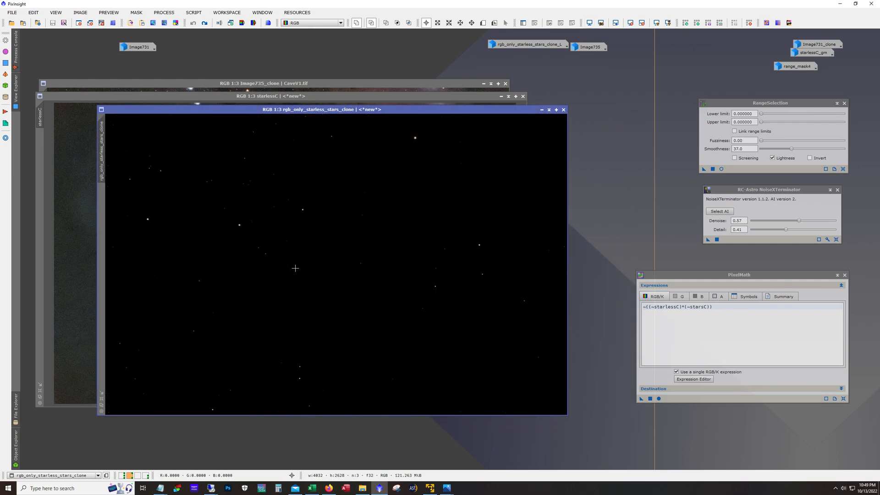
pyautogui.click(204, 23)
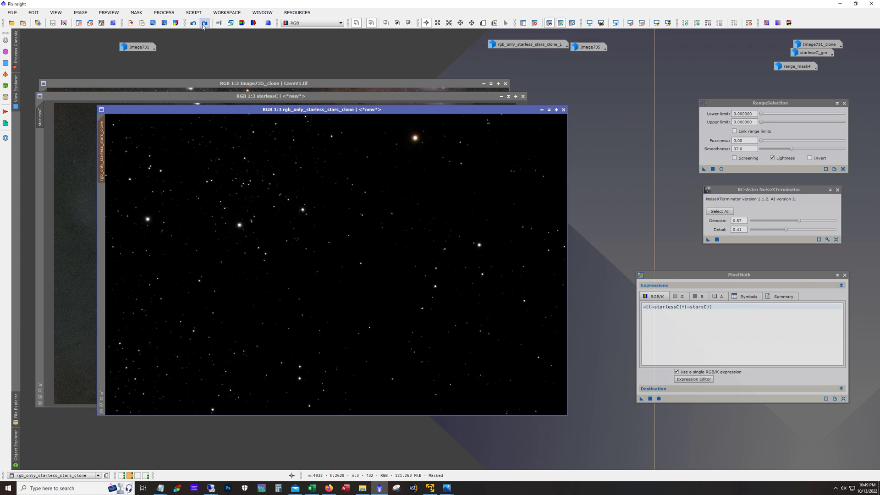
pyautogui.click(204, 23)
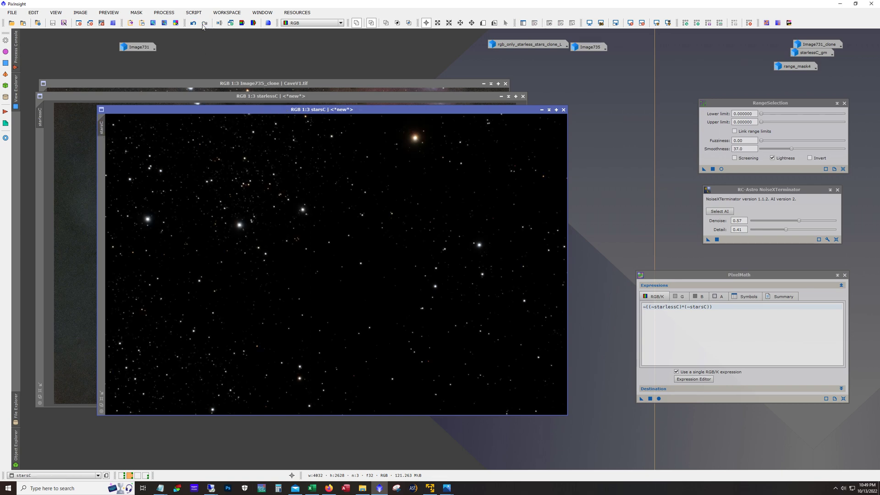
# - Compare the star colouring before and after, inspect the stars at 1:1, then zoom out
pyautogui.click(193, 23)
pyautogui.click(204, 22)
pyautogui.hotkey('ctrl', '1')
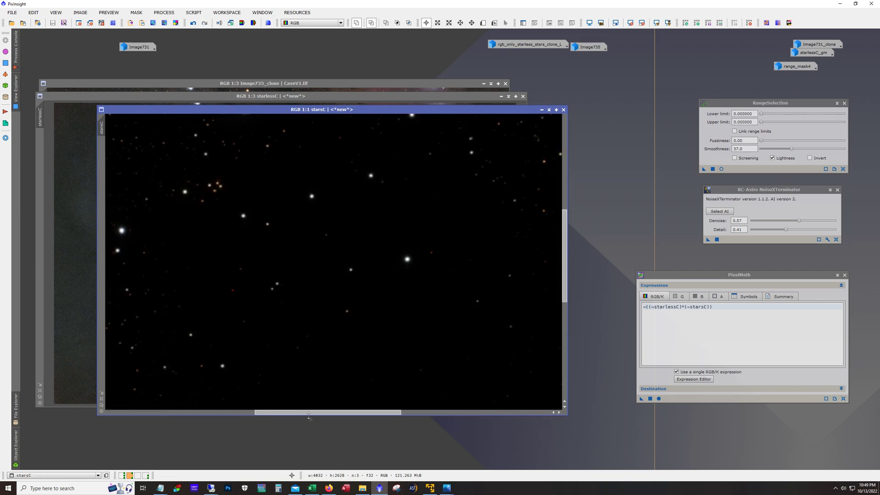
pyautogui.moveTo(327, 414); pyautogui.dragTo(204, 414)
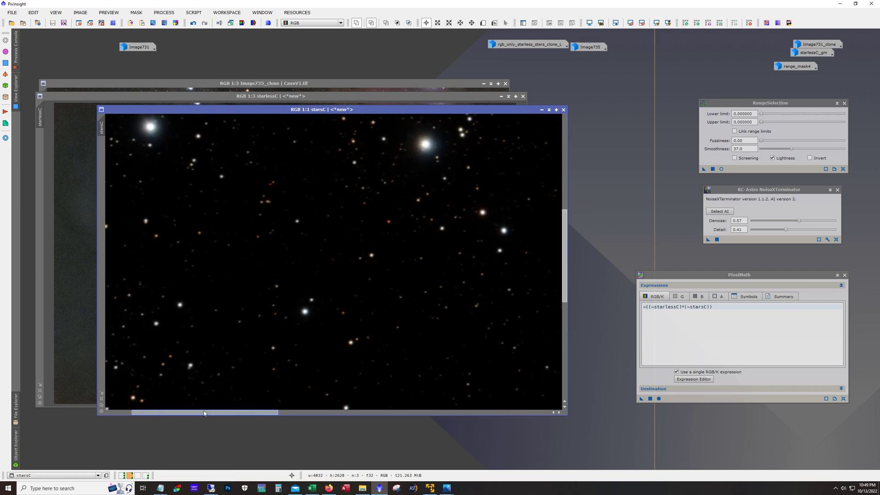
pyautogui.moveTo(559, 294); pyautogui.dragTo(550, 175)
pyautogui.scroll(-2, 380, 244)
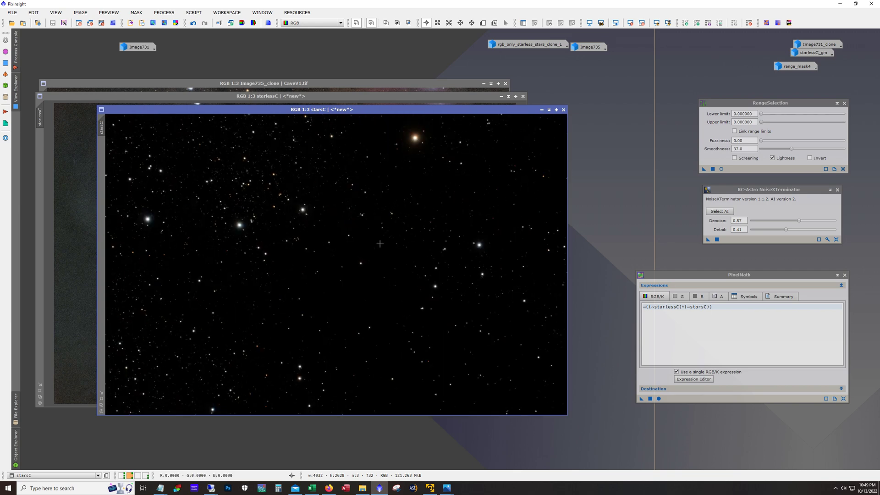
# - Iconize starsC, move PixelMath up and left, and clear its expression selection
pyautogui.click(542, 110)
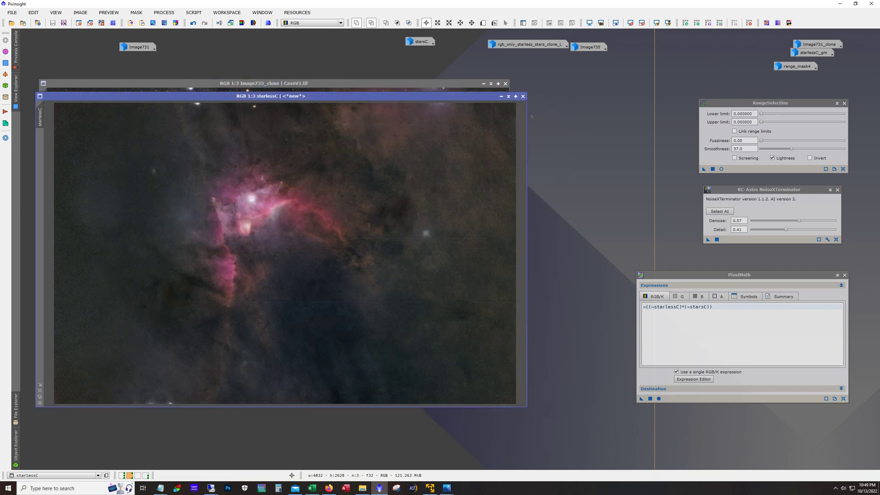
pyautogui.moveTo(738, 278); pyautogui.dragTo(613, 295)
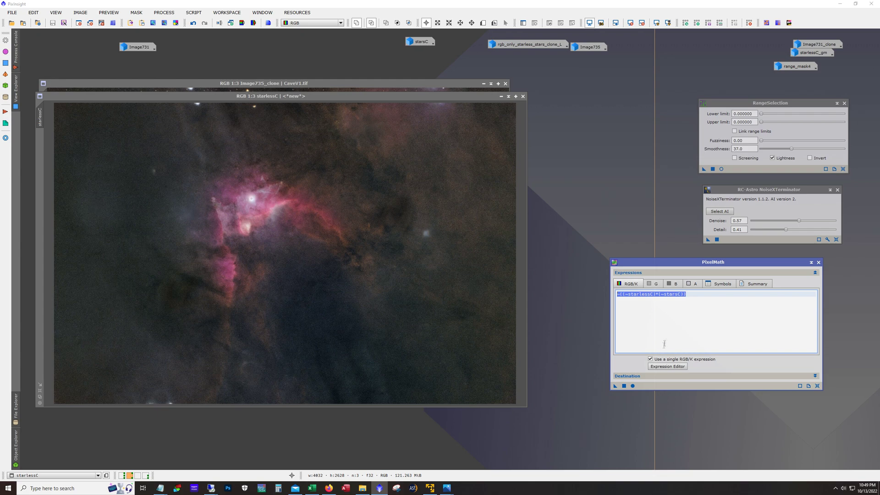
pyautogui.click(698, 292)
# - Open StarXTerminator, move it off PixelMath, and bring Image735_clone to the front
pyautogui.click(171, 14)
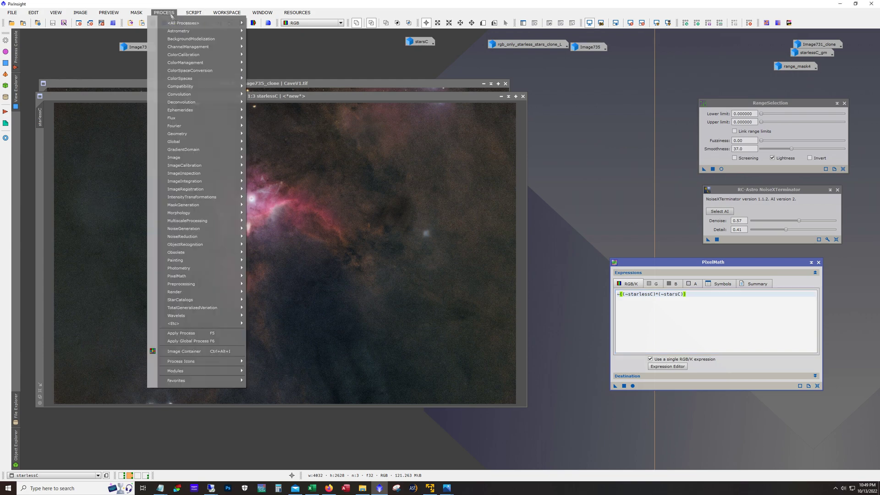
pyautogui.moveTo(184, 23)
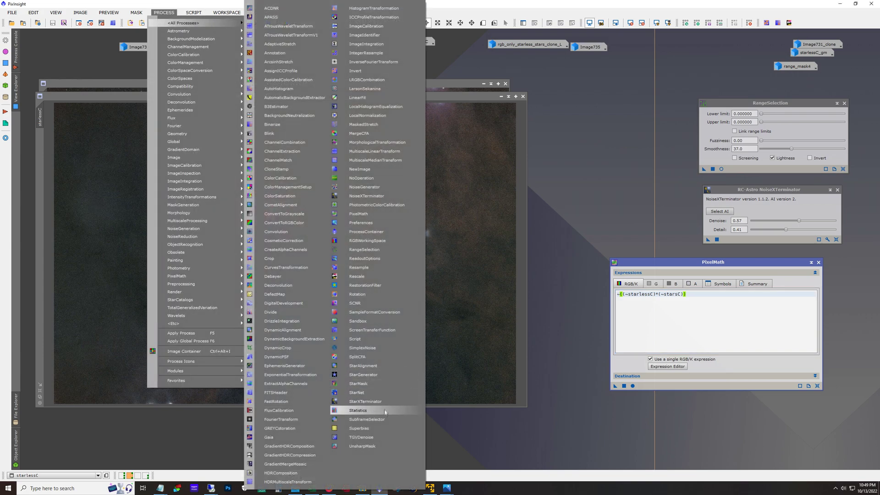
pyautogui.click(384, 401)
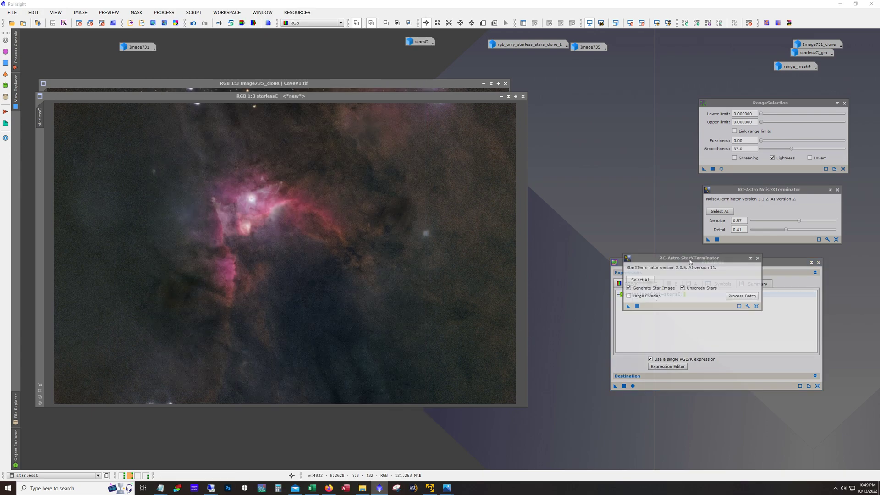
pyautogui.moveTo(689, 260); pyautogui.dragTo(610, 163)
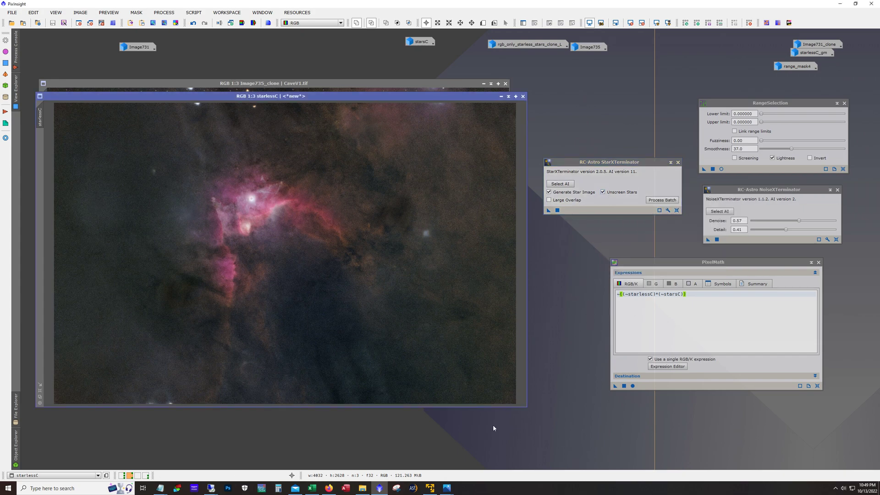
pyautogui.click(306, 83)
pyautogui.moveTo(295, 488)
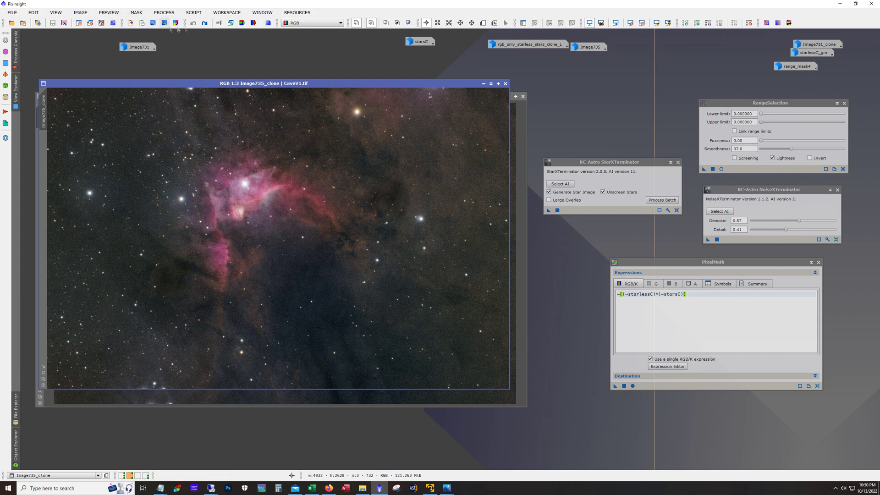
# - Redo the last step on Image735_clone and close the StarXTerminator and PixelMath windows
pyautogui.click(204, 23)
pyautogui.moveTo(271, 83); pyautogui.dragTo(259, 70)
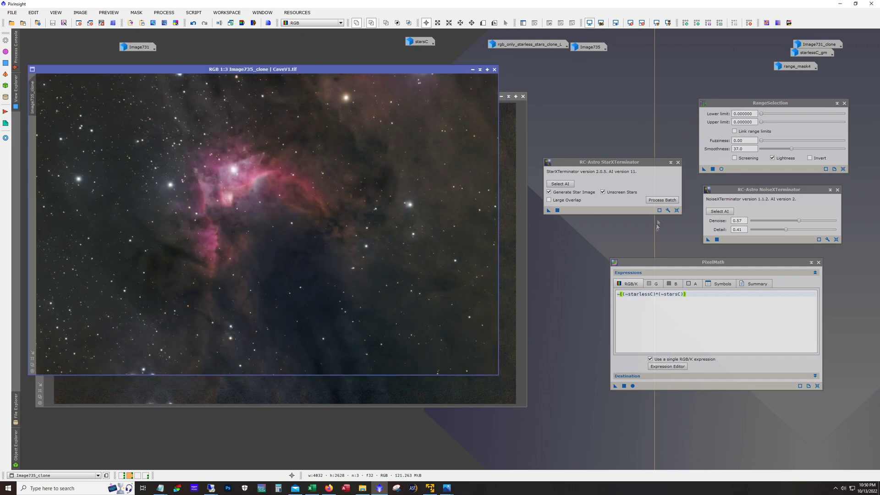
pyautogui.click(677, 163)
pyautogui.click(818, 262)
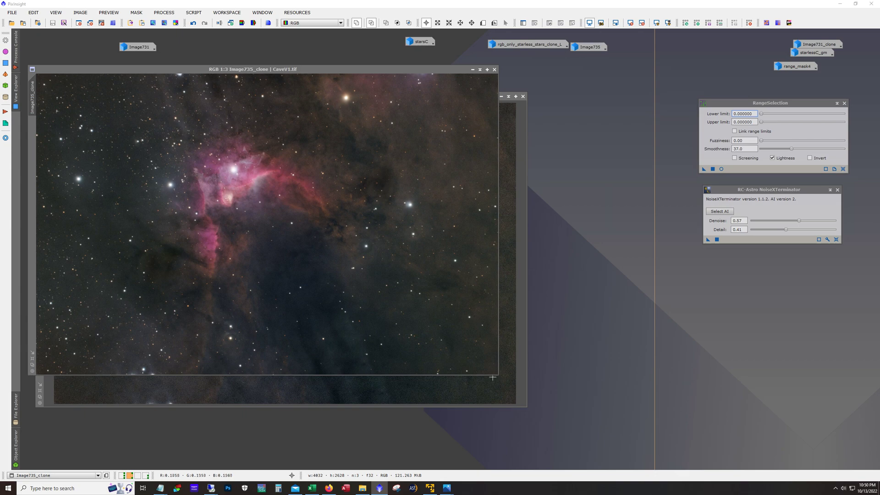
# - Enlarge the Image735_clone window and move it up to fill the workspace
pyautogui.moveTo(496, 375); pyautogui.dragTo(691, 468)
pyautogui.scroll(1, 609, 350)
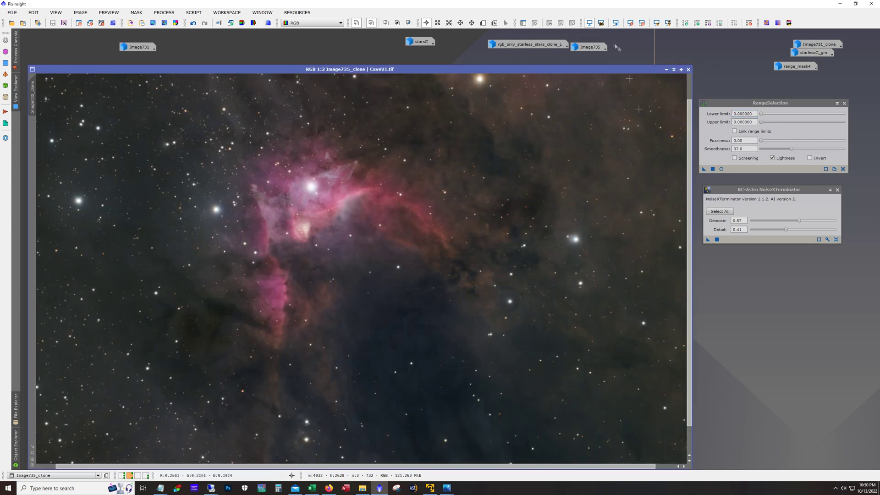
pyautogui.moveTo(338, 73); pyautogui.dragTo(338, 51)
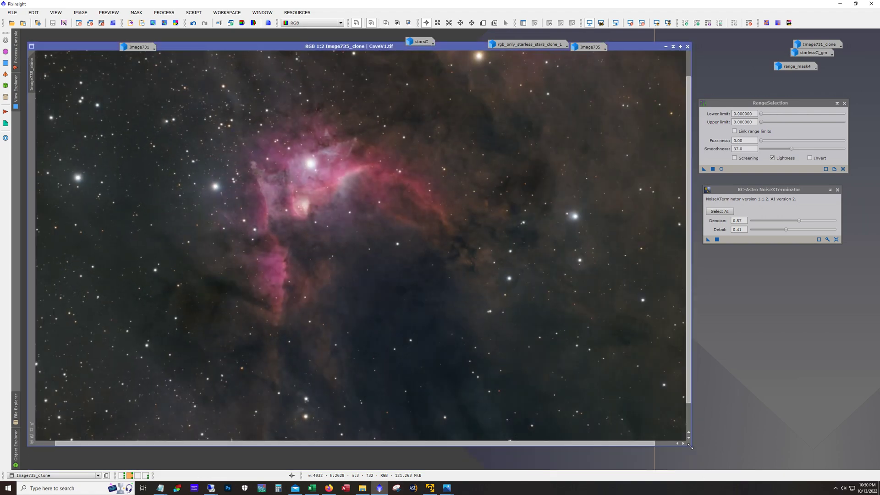
pyautogui.moveTo(690, 446); pyautogui.dragTo(744, 469)
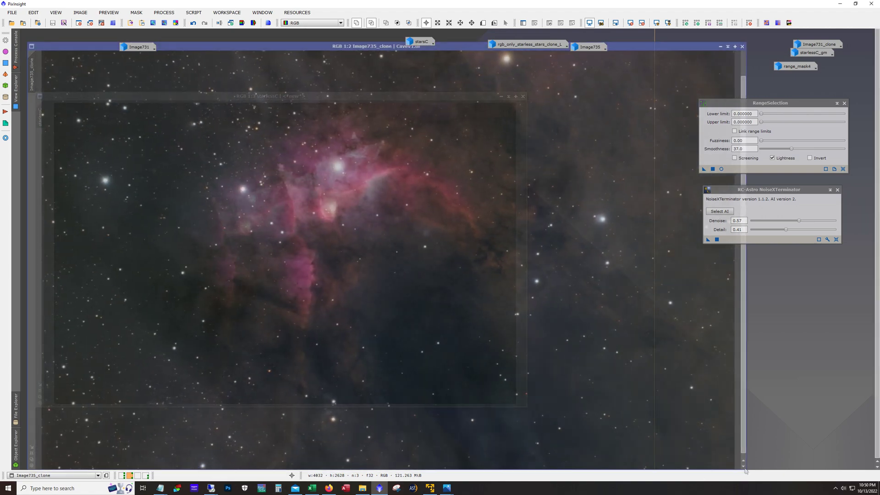
# - Close RangeSelection and NoiseXTerminator, then line up the starsC, Image735 and Image731 icons on the right edge
pyautogui.click(844, 103)
pyautogui.click(837, 189)
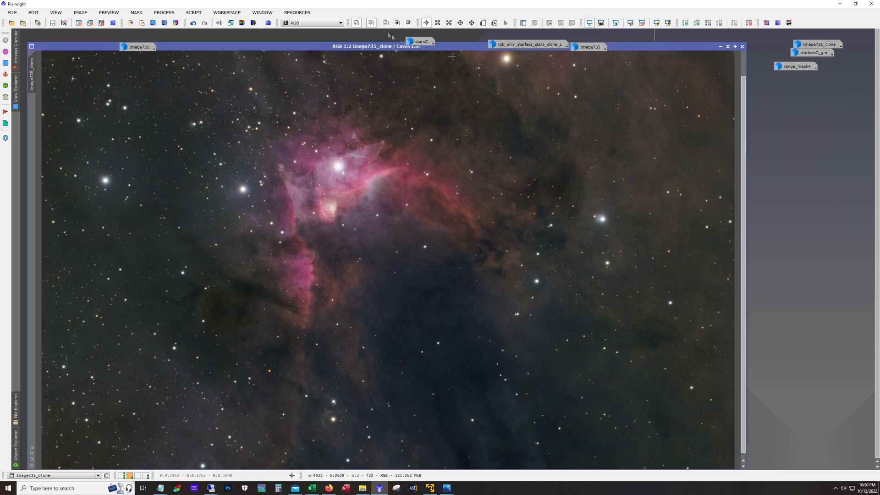
pyautogui.moveTo(419, 41); pyautogui.dragTo(784, 80)
pyautogui.moveTo(527, 45); pyautogui.dragTo(796, 100)
pyautogui.moveTo(591, 47); pyautogui.dragTo(802, 121)
pyautogui.moveTo(137, 47); pyautogui.dragTo(785, 142)
pyautogui.moveTo(504, 46); pyautogui.dragTo(504, 42)
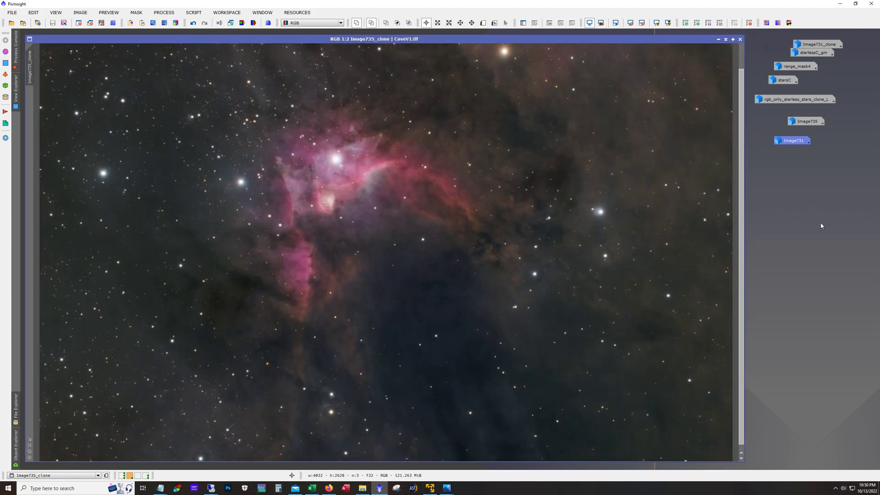